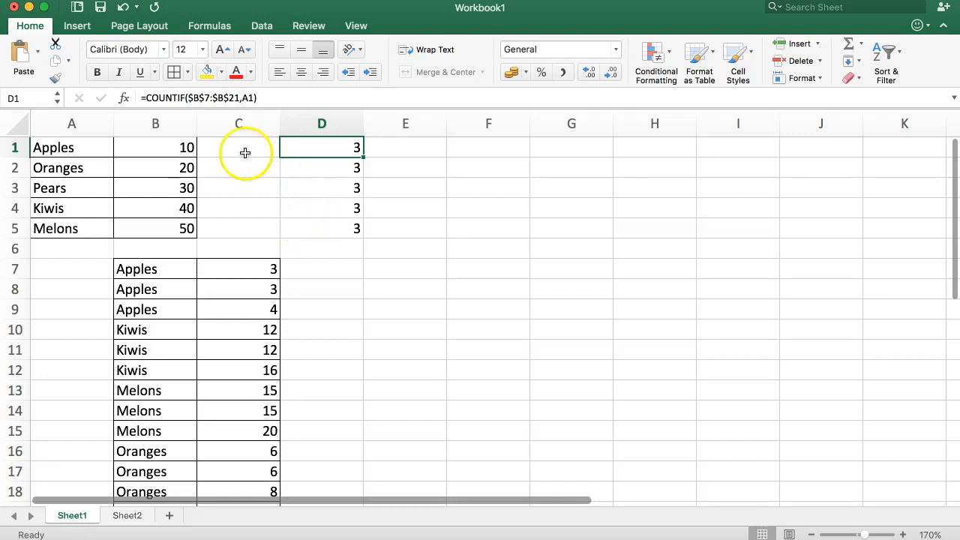
# Review the counts in D1:D5 and the Apples and Kiwis names in B7:B16.
pyautogui.moveTo(316, 150); pyautogui.dragTo(321, 228)
pyautogui.click(509, 272)
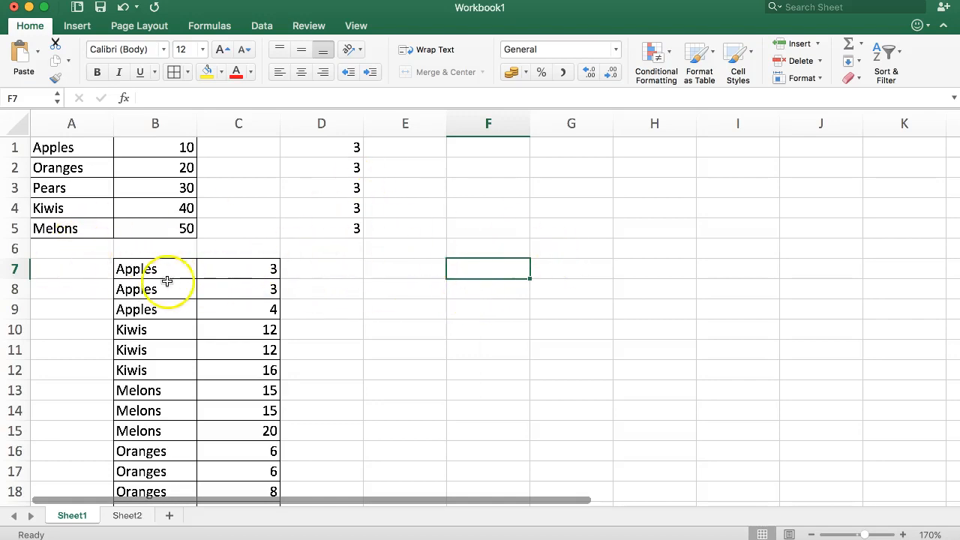
pyautogui.click(146, 270)
pyautogui.moveTo(154, 278); pyautogui.dragTo(149, 448)
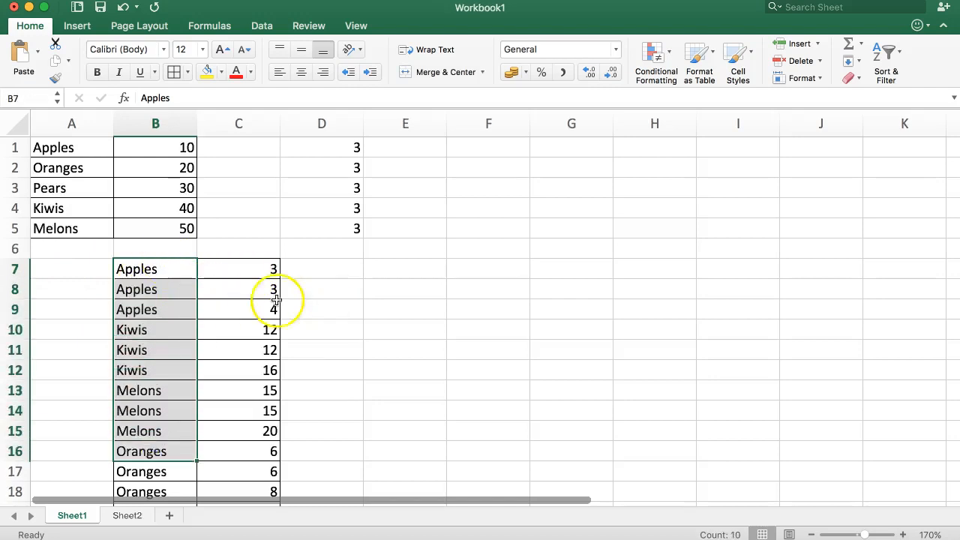
pyautogui.click(158, 330)
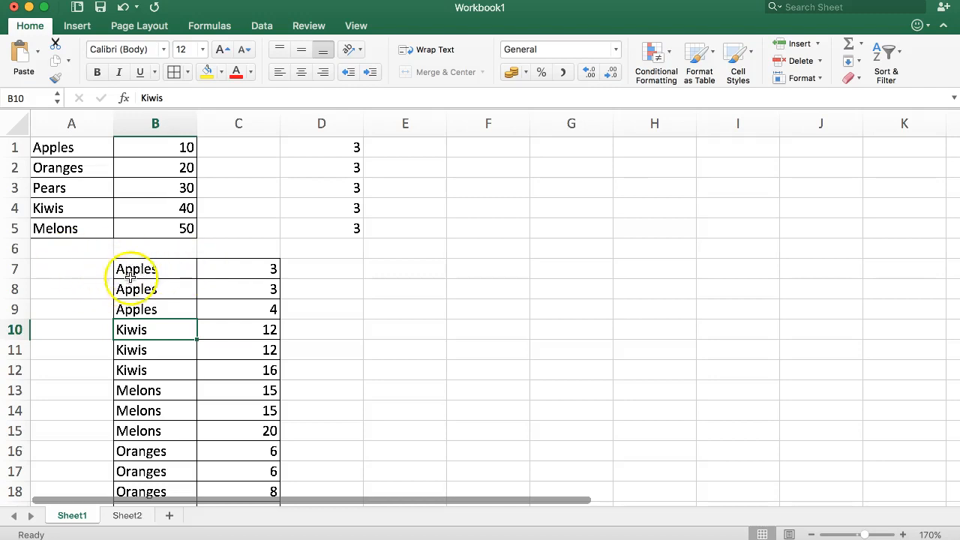
pyautogui.click(62, 268)
pyautogui.click(132, 269)
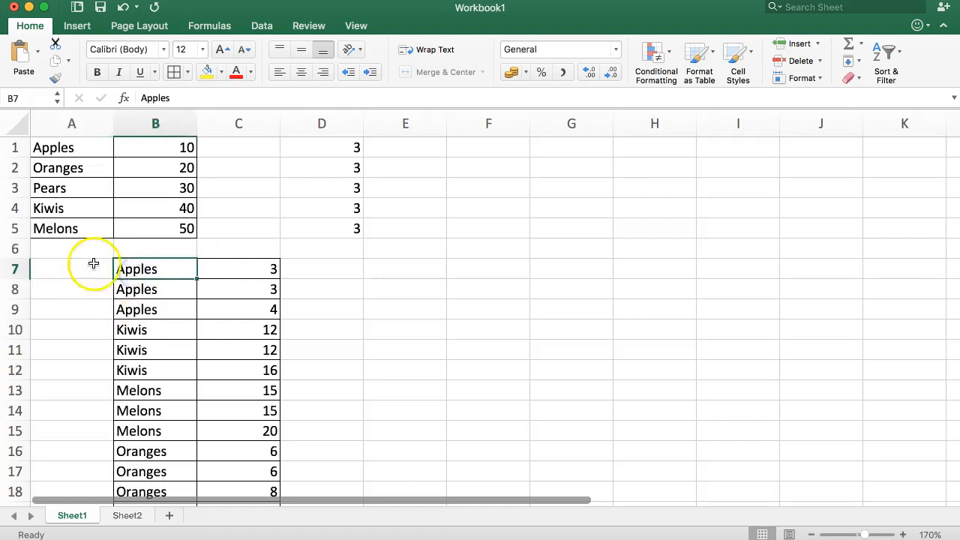
pyautogui.click(142, 288)
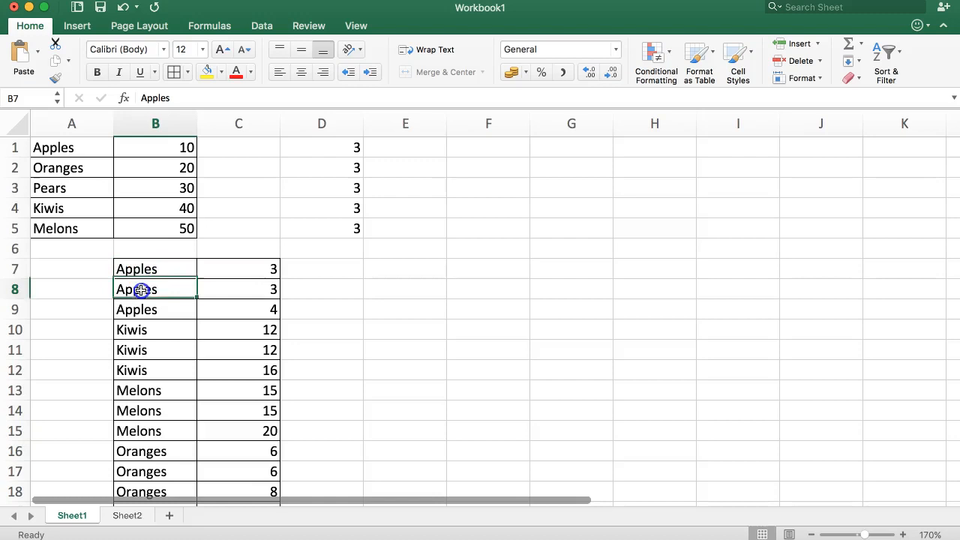
pyautogui.click(143, 312)
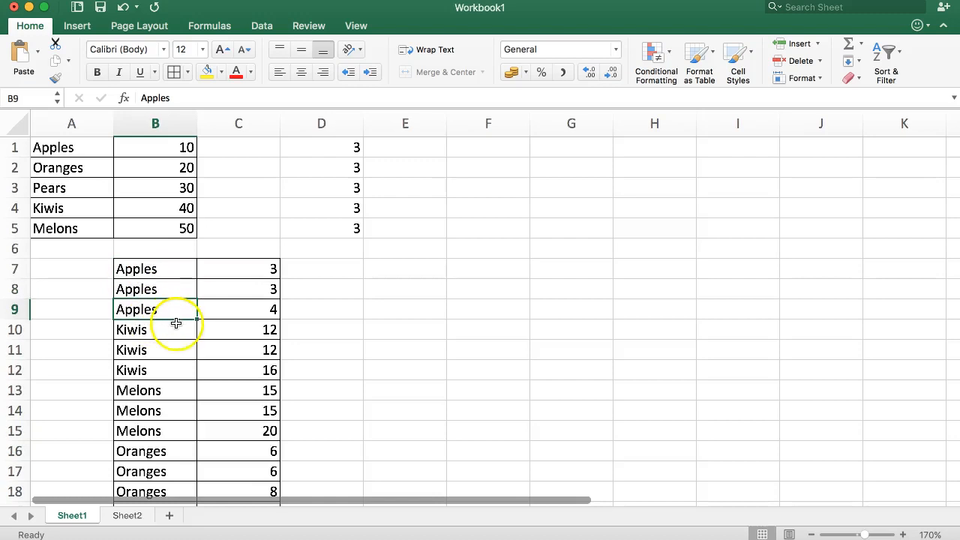
pyautogui.moveTo(154, 328); pyautogui.dragTo(150, 455)
# Pick D7, then show Sheet2's three Pears result rows in B4:B6.
pyautogui.click(317, 267)
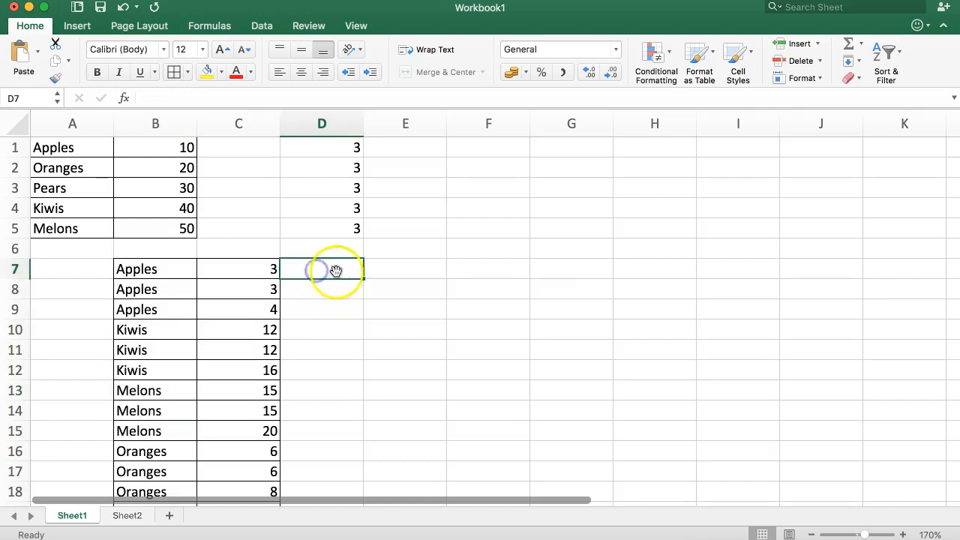
pyautogui.click(127, 517)
pyautogui.moveTo(158, 207); pyautogui.dragTo(147, 253)
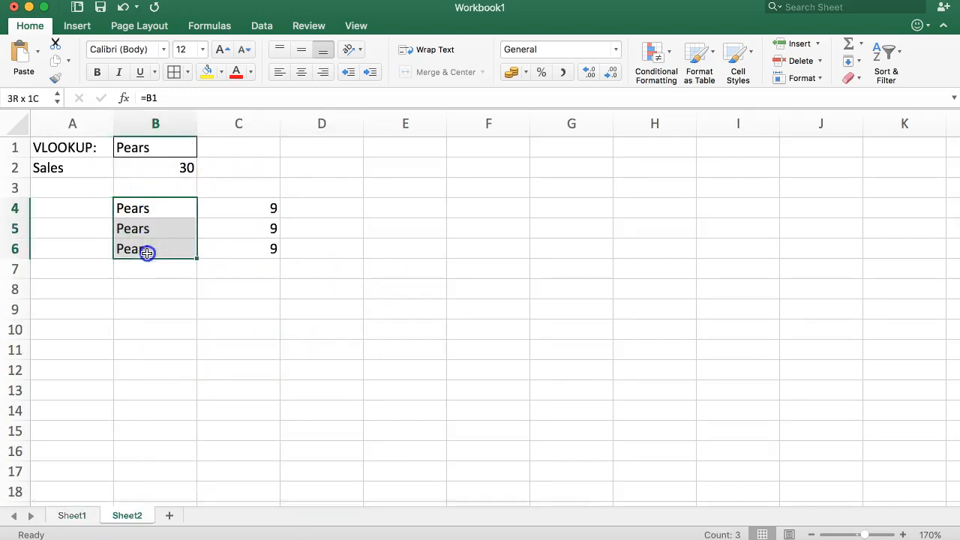
# On Sheet1, draft a COUNTIF in D7 over column B with B7 as the criteria.
pyautogui.click(72, 515)
pyautogui.click(337, 270)
pyautogui.write('=')
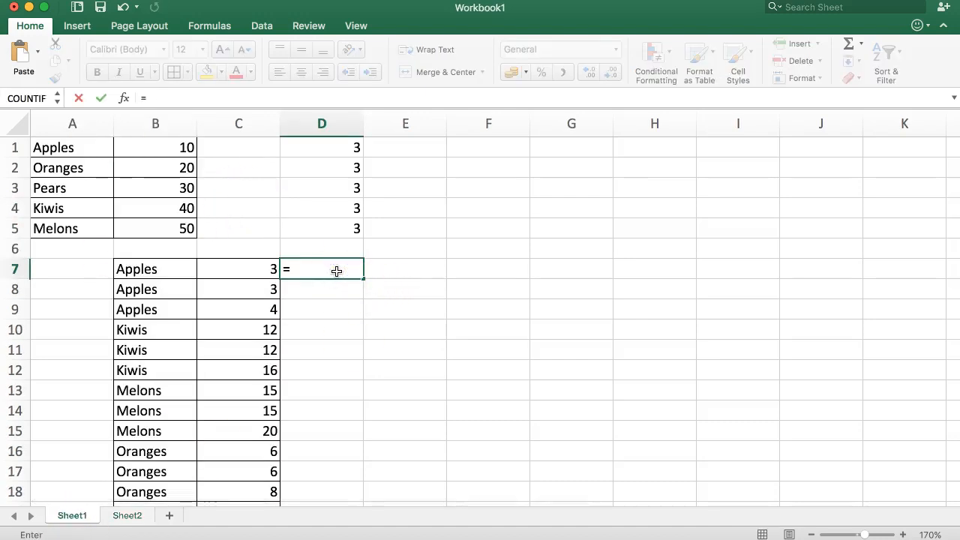
pyautogui.write('COUN')
pyautogui.press('BackSpace')
pyautogui.write('UNT')
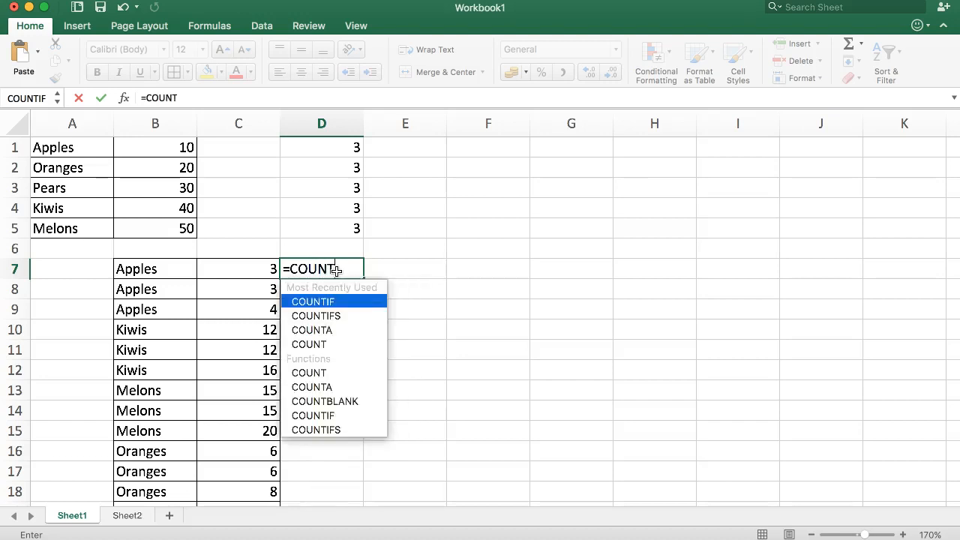
pyautogui.write('IF(')
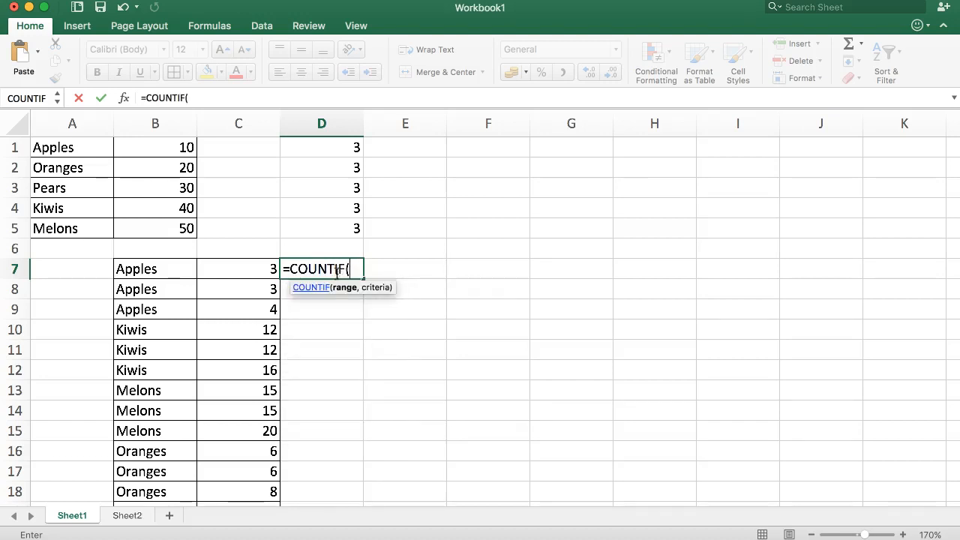
pyautogui.click(169, 272)
pyautogui.moveTo(170, 285); pyautogui.dragTo(135, 393)
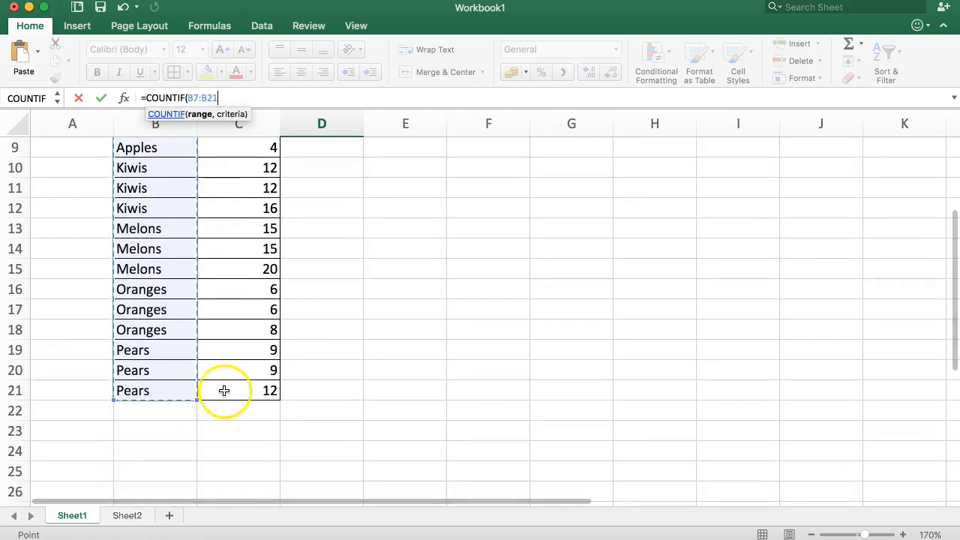
pyautogui.scroll(3, 222, 389)
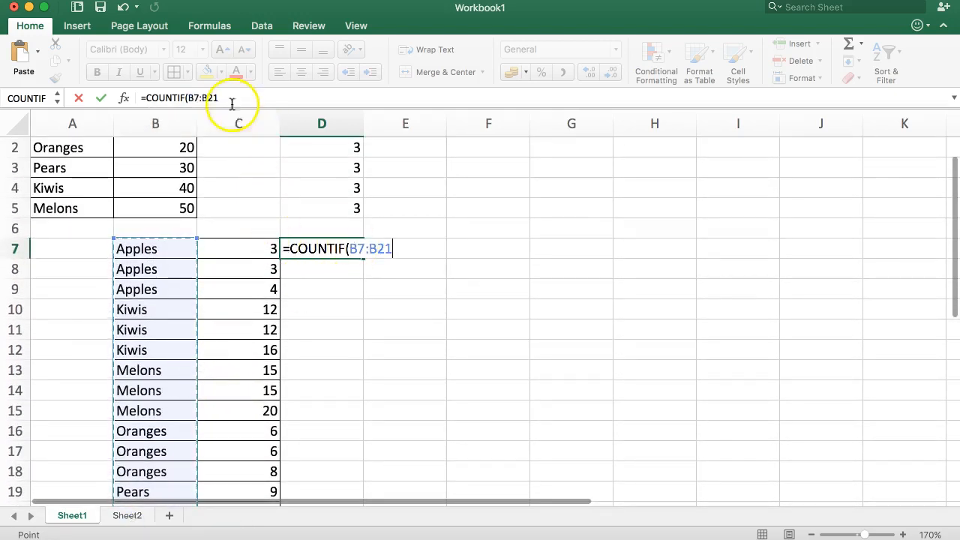
pyautogui.write(',')
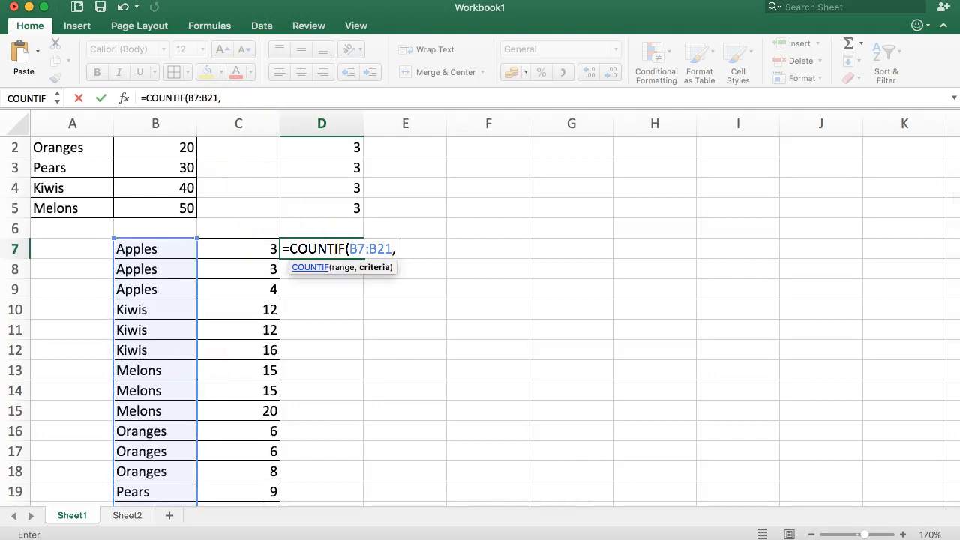
pyautogui.click(140, 250)
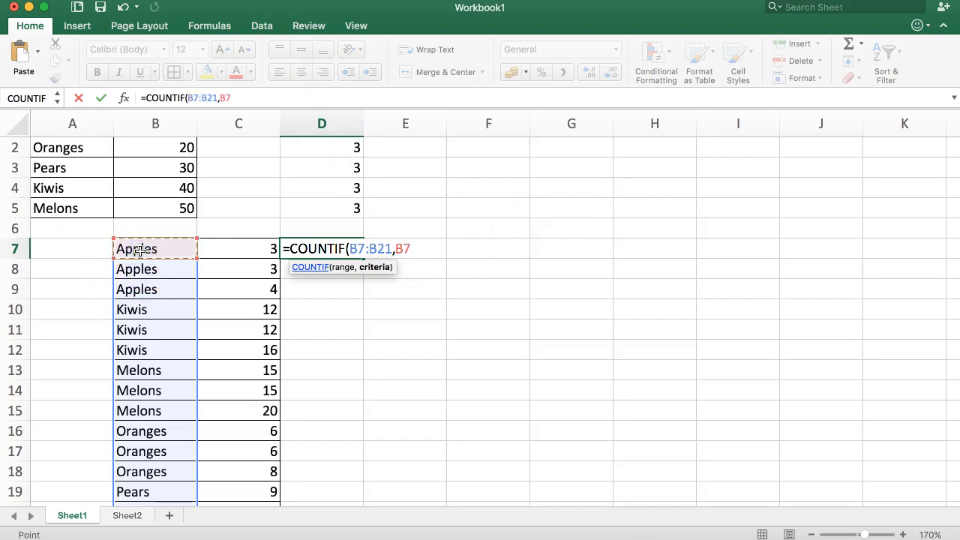
pyautogui.write(')')
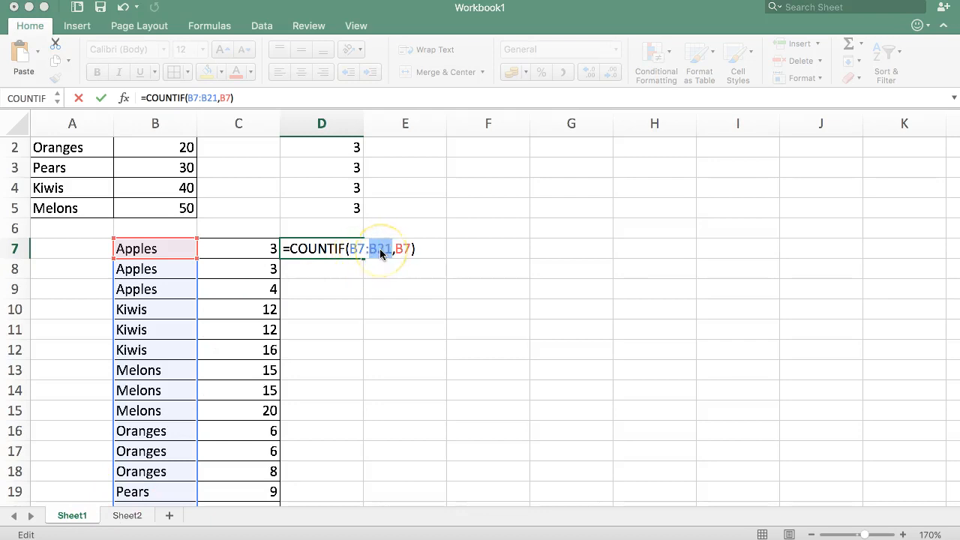
# Change the range to $B$7:B7, giving =COUNTIF($B$7:B7,B7), and commit it.
pyautogui.click(360, 248)
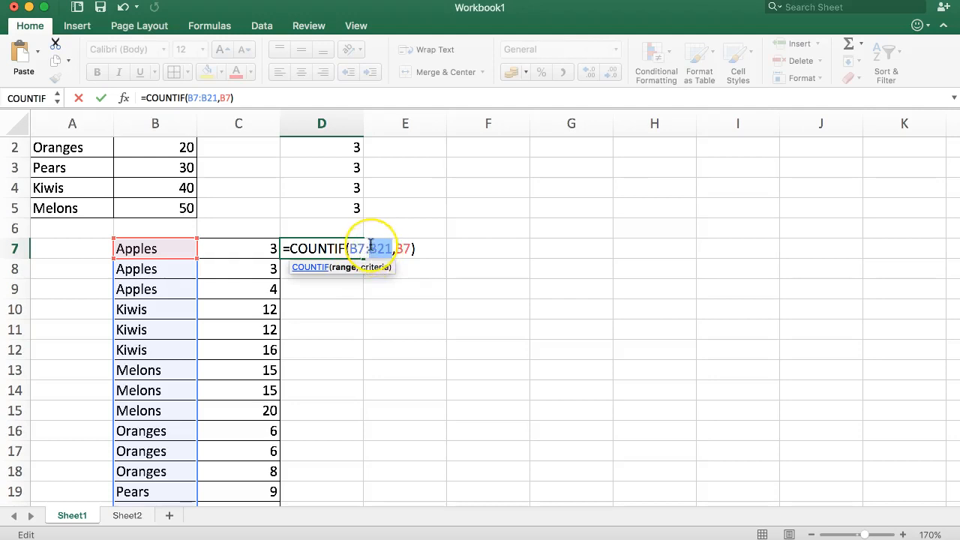
pyautogui.press('BackSpace')
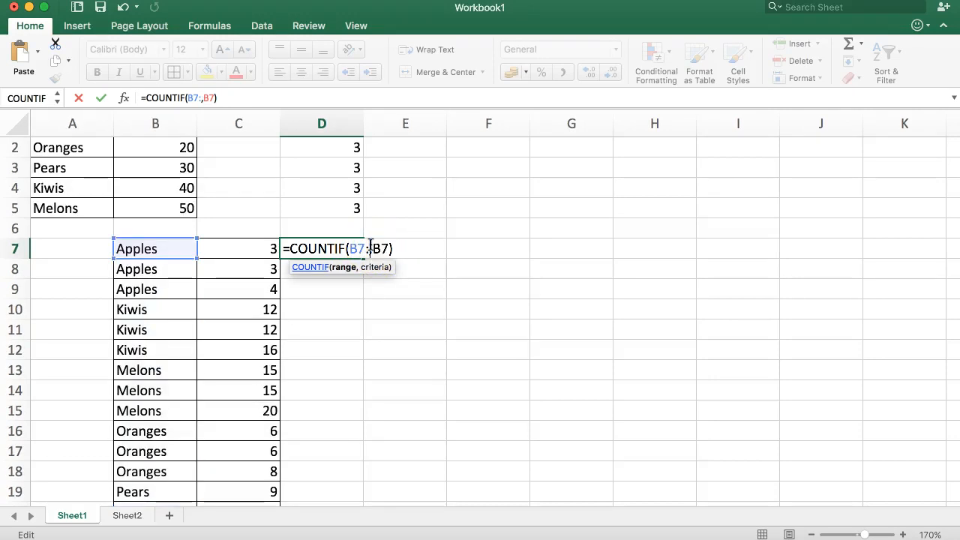
pyautogui.click(163, 250)
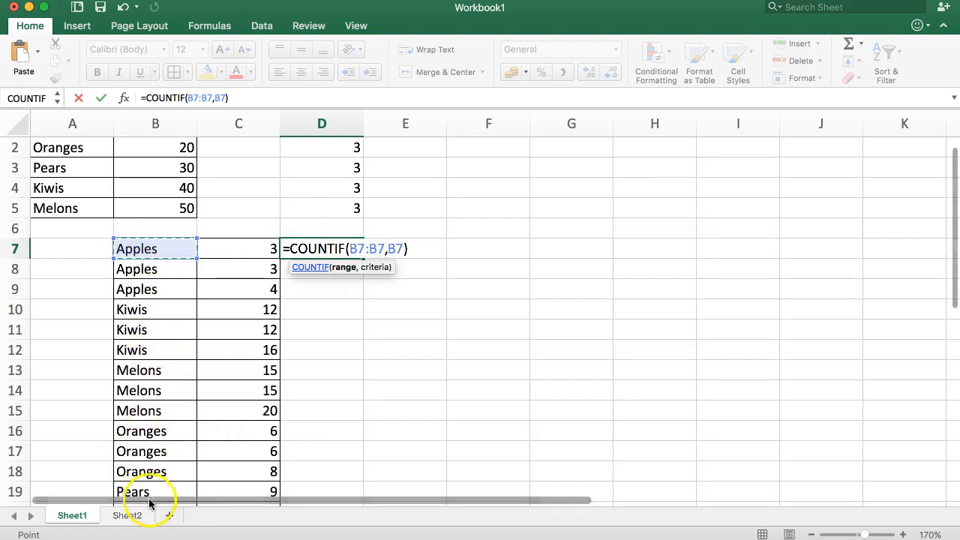
pyautogui.doubleClick(358, 248)
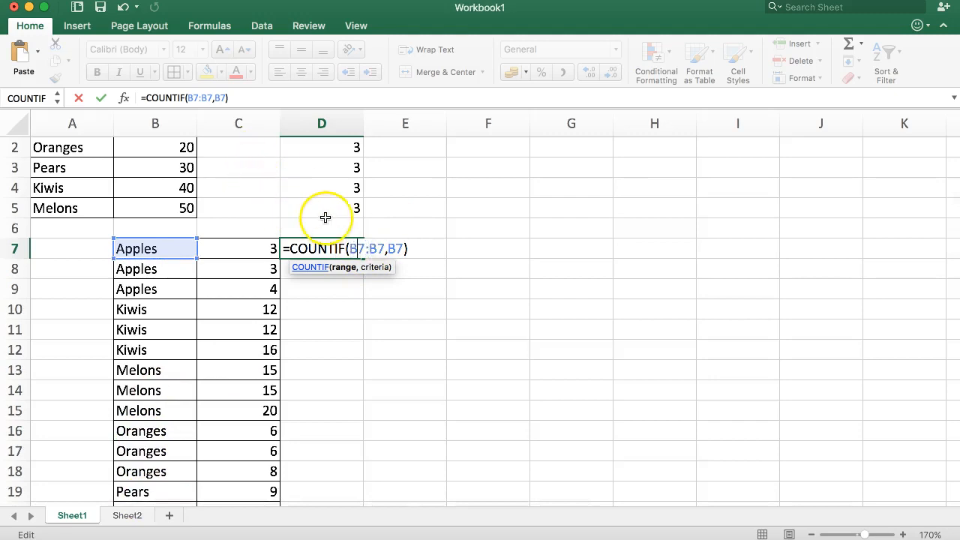
pyautogui.press('F4')
pyautogui.doubleClick(359, 248)
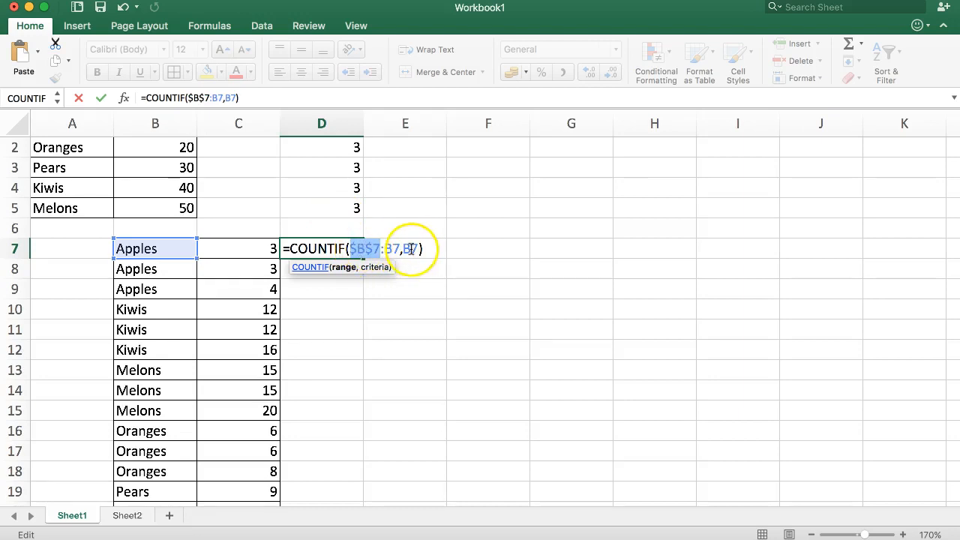
pyautogui.press('Return')
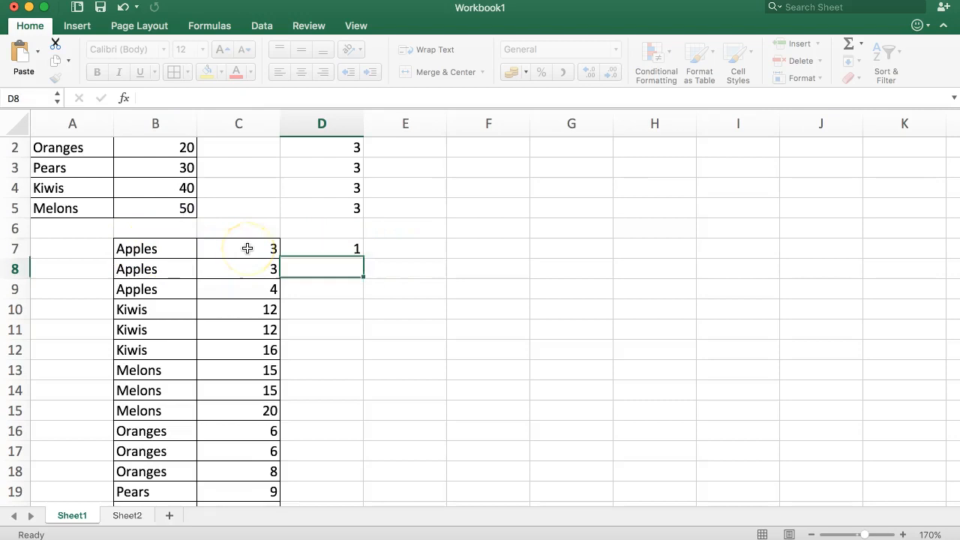
# Fill D7's running-count formula down through D21 and two rows beyond.
pyautogui.click(339, 247)
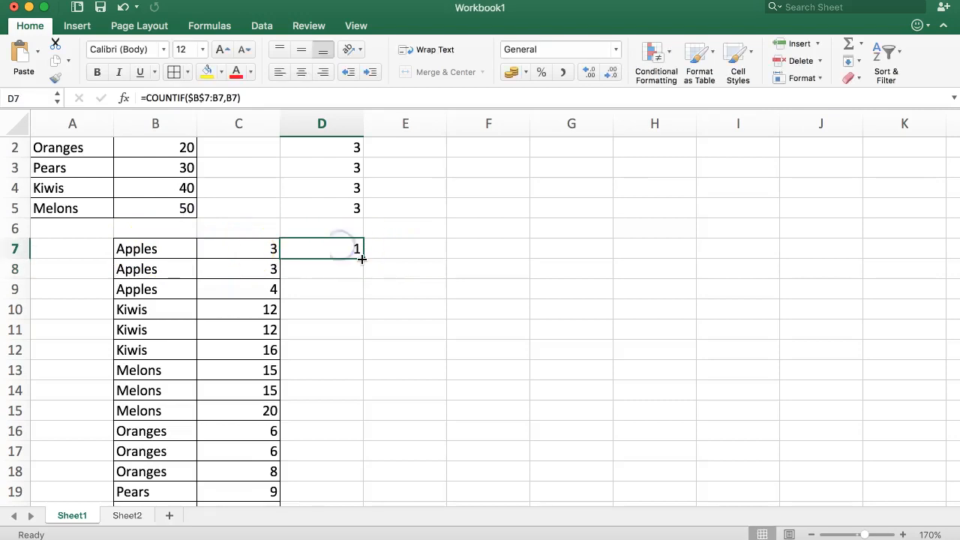
pyautogui.moveTo(362, 259); pyautogui.dragTo(365, 279)
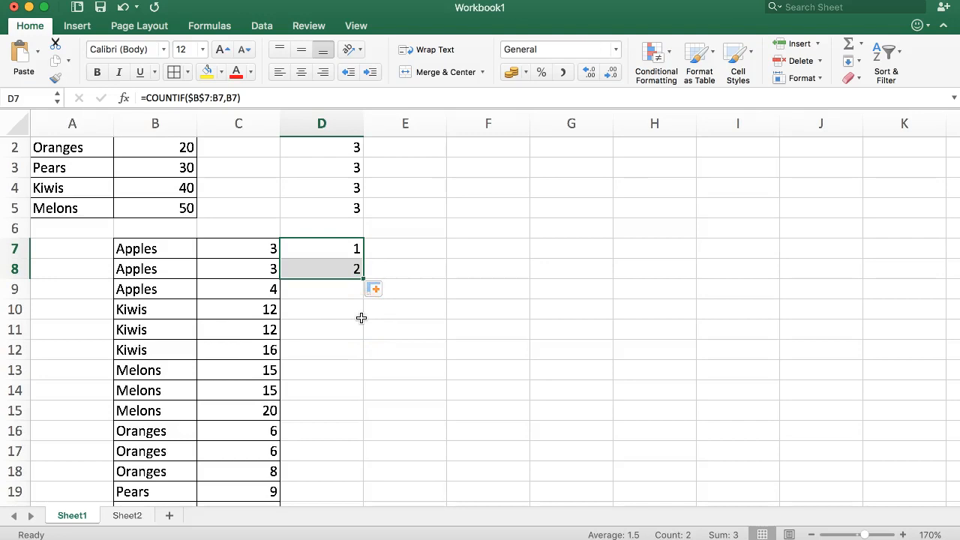
pyautogui.moveTo(362, 278); pyautogui.dragTo(330, 470)
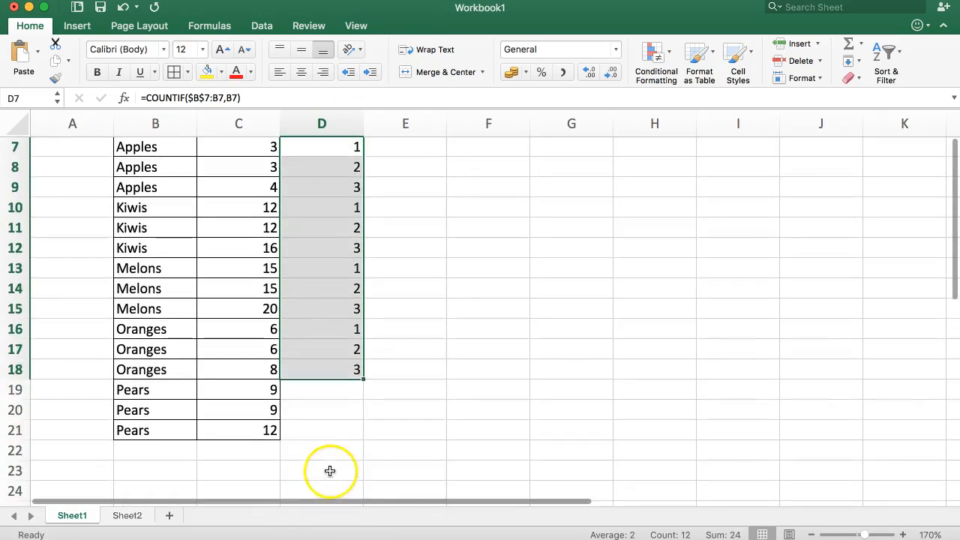
pyautogui.doubleClick(363, 379)
pyautogui.click(323, 457)
pyautogui.click(354, 431)
pyautogui.moveTo(362, 441); pyautogui.dragTo(365, 472)
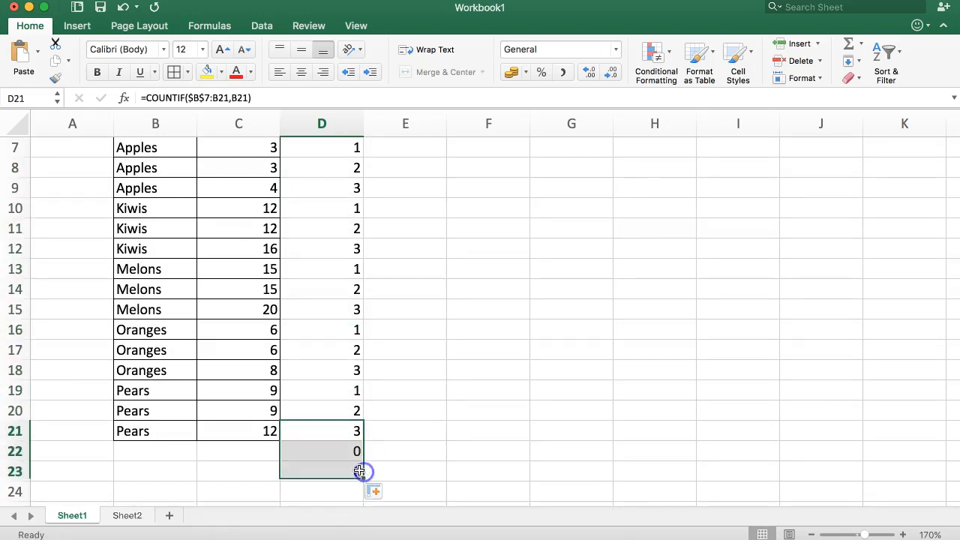
# Add two trial Apples entries in B22 and B23 to test the running count.
pyautogui.click(240, 436)
pyautogui.click(208, 456)
pyautogui.click(165, 452)
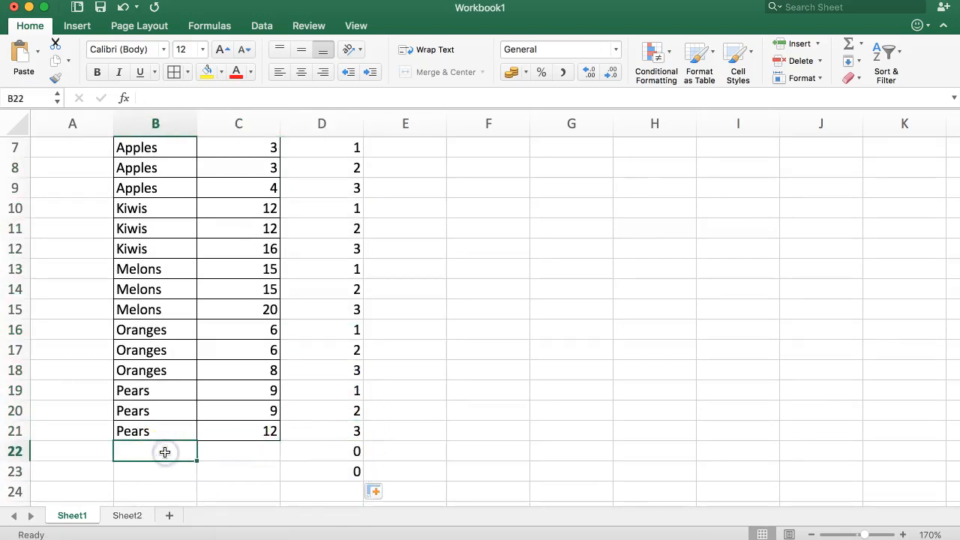
pyautogui.write('Apples')
pyautogui.press('Return')
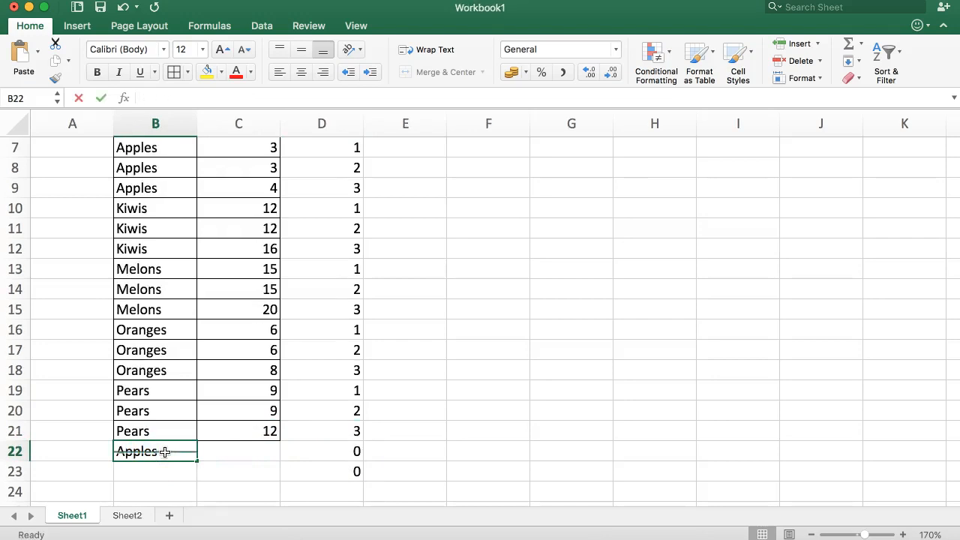
pyautogui.write('Appels')
pyautogui.press('BackSpace')
pyautogui.press('BackSpace')
pyautogui.press('BackSpace')
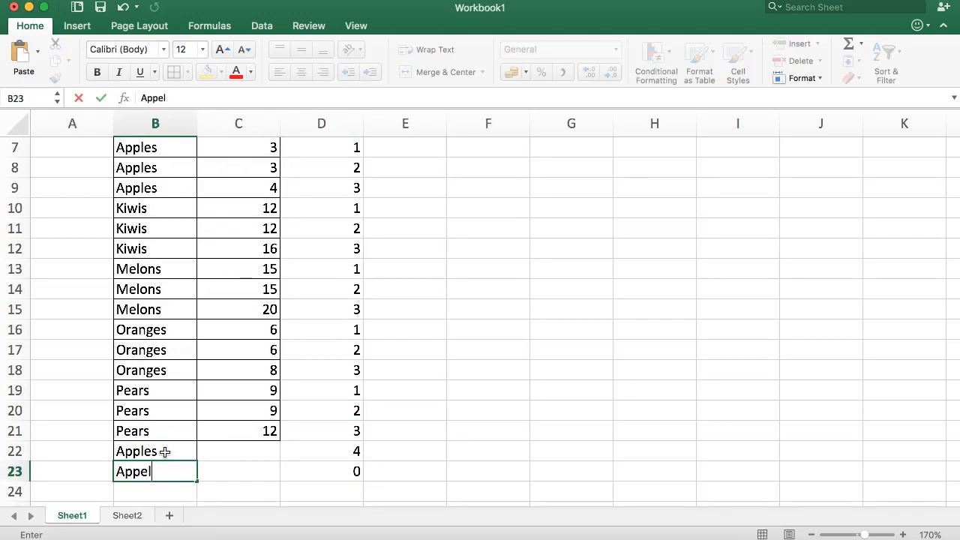
pyautogui.press('Return')
# Select the trial rows B22:D23 to clear them, then check D16's =COUNTIF($B$7:B16,B16).
pyautogui.press('Up')
pyautogui.click(165, 451)
pyautogui.hotkey('shift', 'Down')
pyautogui.hotkey('shift', 'Right')
pyautogui.hotkey('shift', 'Right')
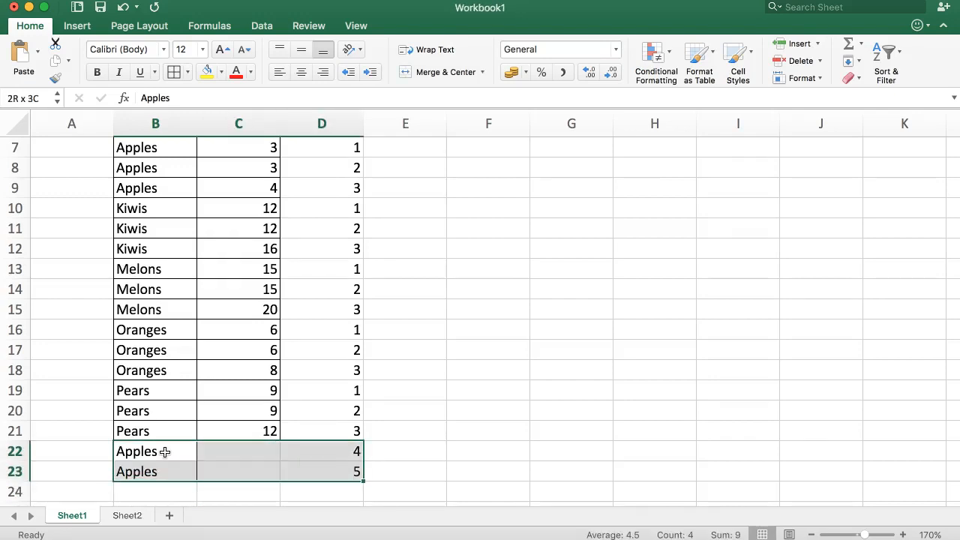
pyautogui.click(353, 335)
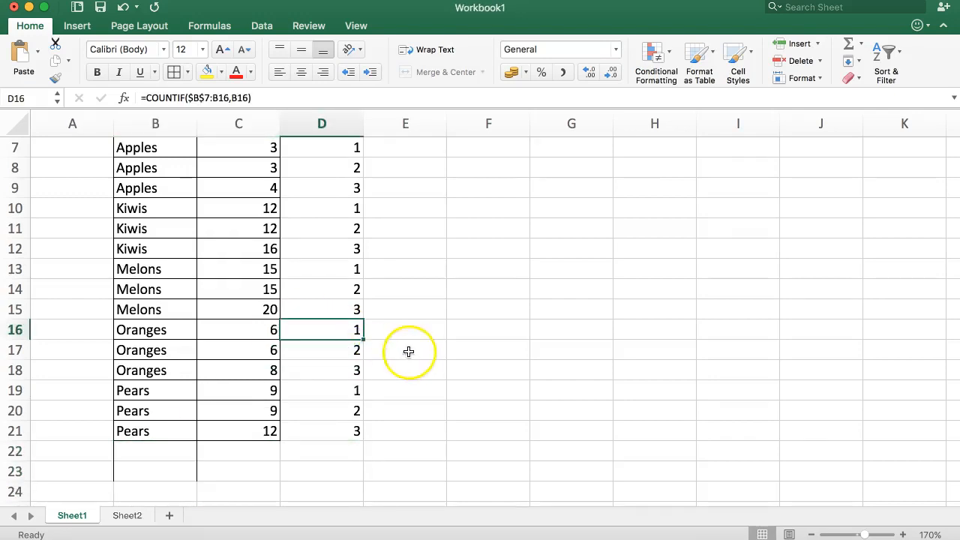
pyautogui.scroll(1, 383, 339)
pyautogui.scroll(-3, 379, 330)
pyautogui.scroll(6, 368, 300)
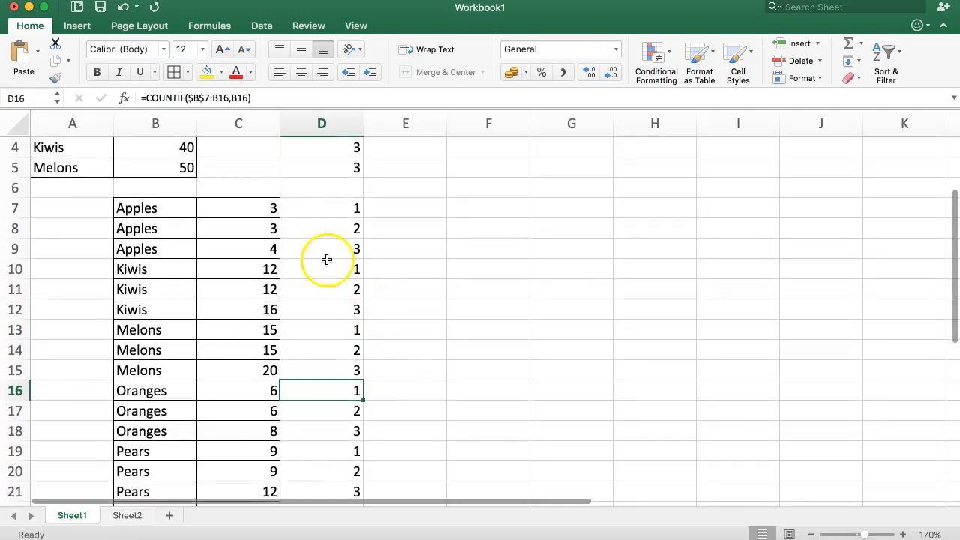
pyautogui.click(155, 207)
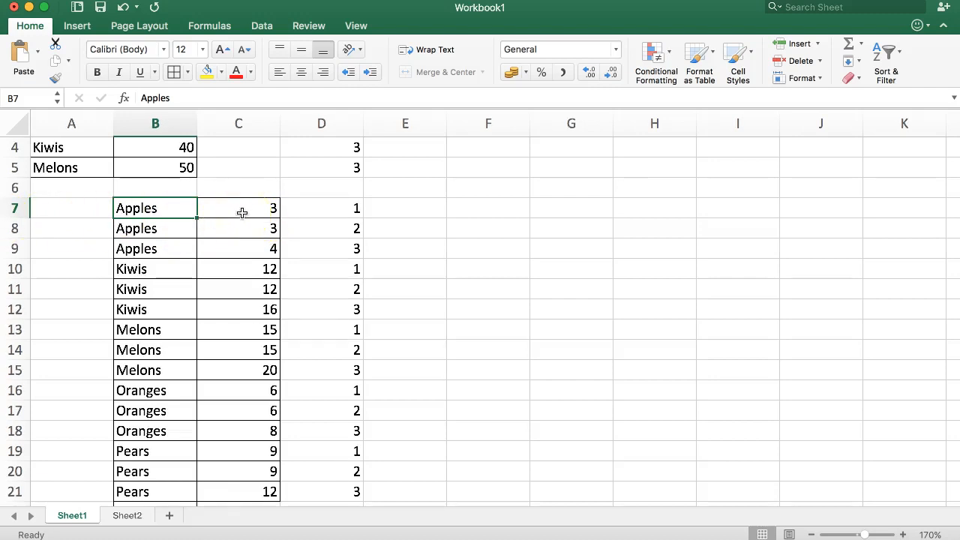
pyautogui.click(80, 207)
pyautogui.click(161, 203)
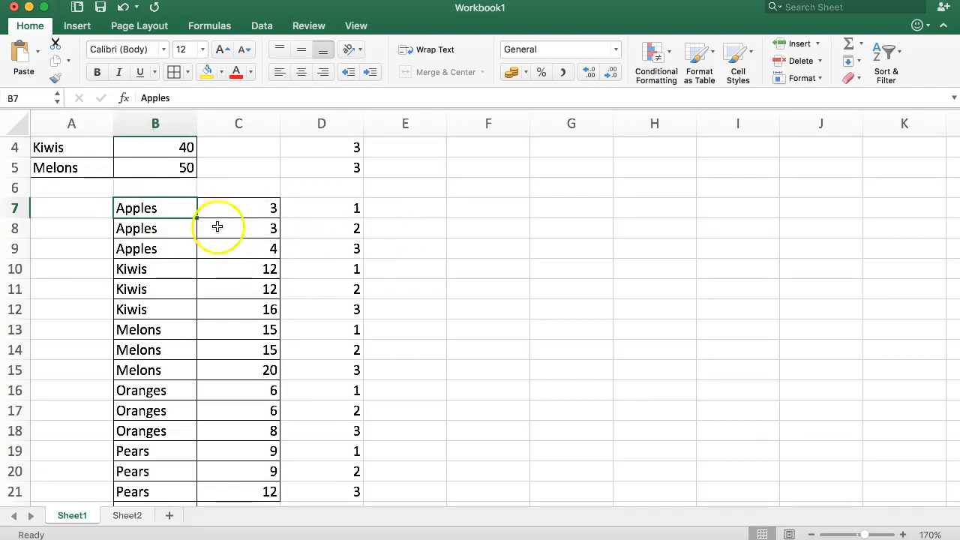
pyautogui.moveTo(326, 212); pyautogui.dragTo(330, 349)
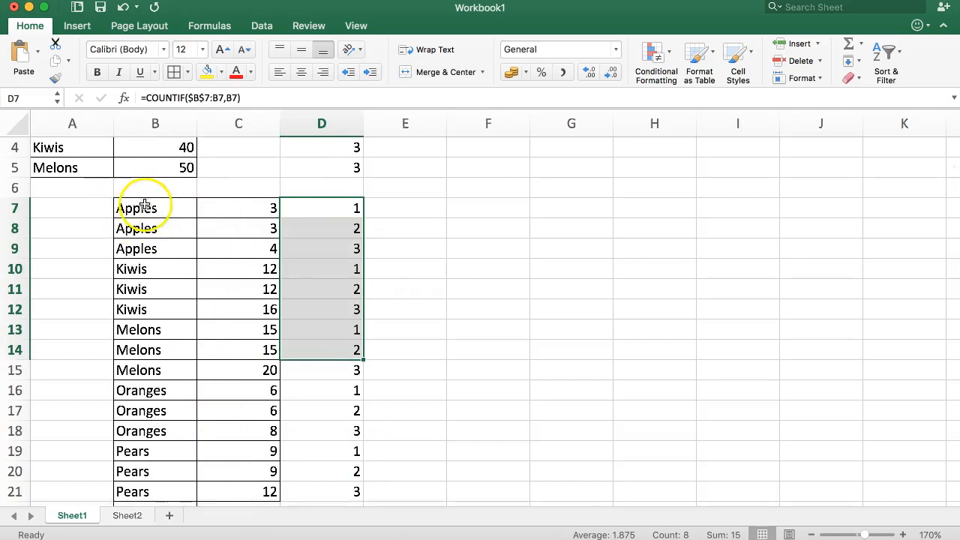
pyautogui.click(75, 212)
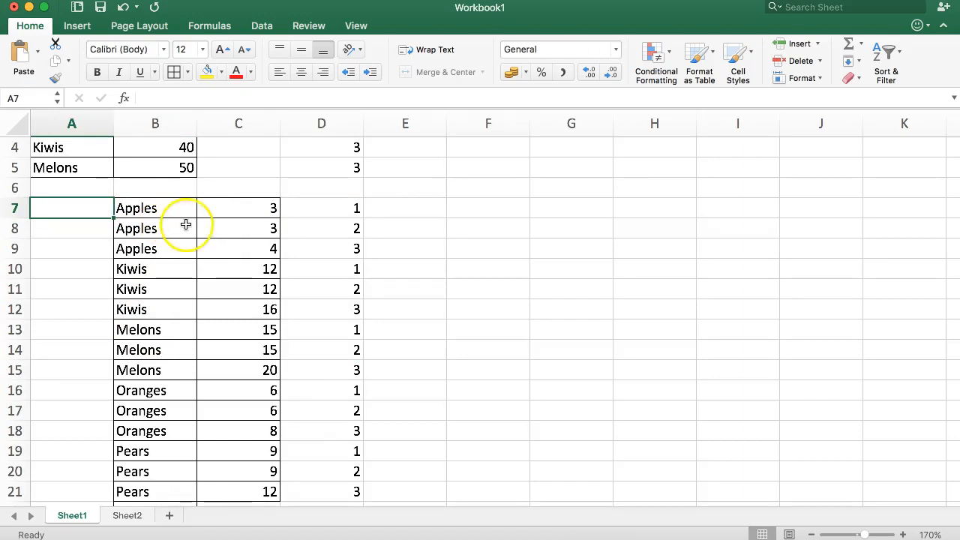
pyautogui.moveTo(249, 213); pyautogui.dragTo(239, 254)
pyautogui.moveTo(139, 211); pyautogui.dragTo(135, 248)
pyautogui.moveTo(338, 206); pyautogui.dragTo(331, 249)
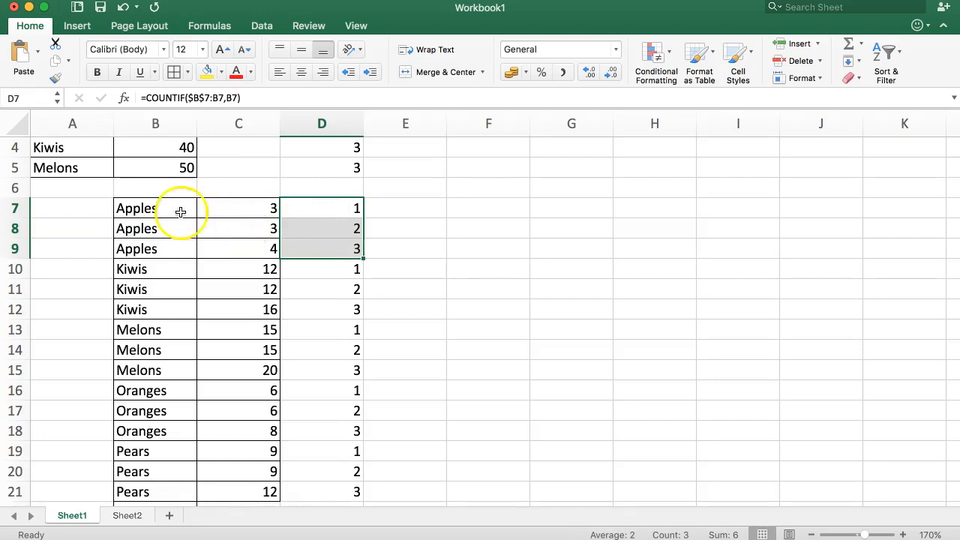
pyautogui.click(67, 211)
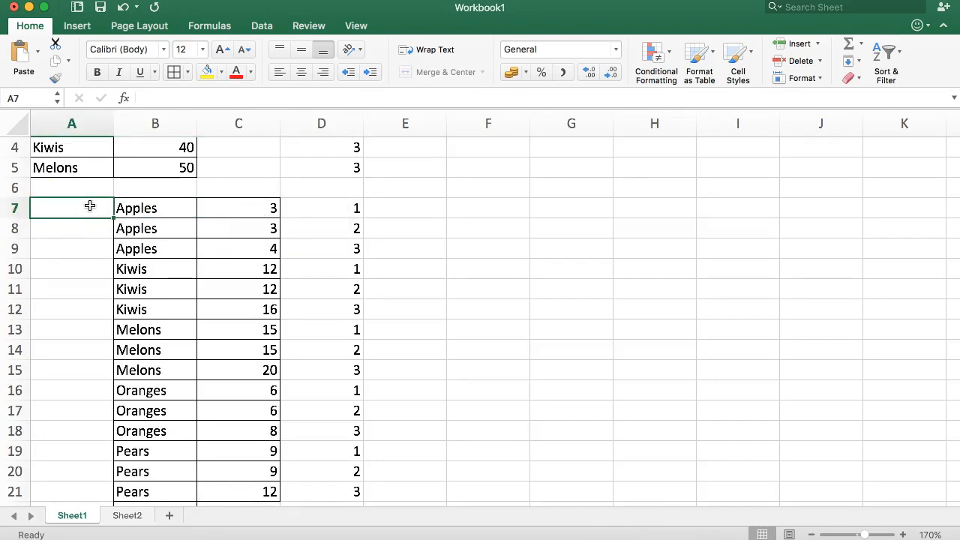
# Enter =CONCATENATE(B7,D7) in A7 to produce the key Apples1.
pyautogui.write('=CONCA')
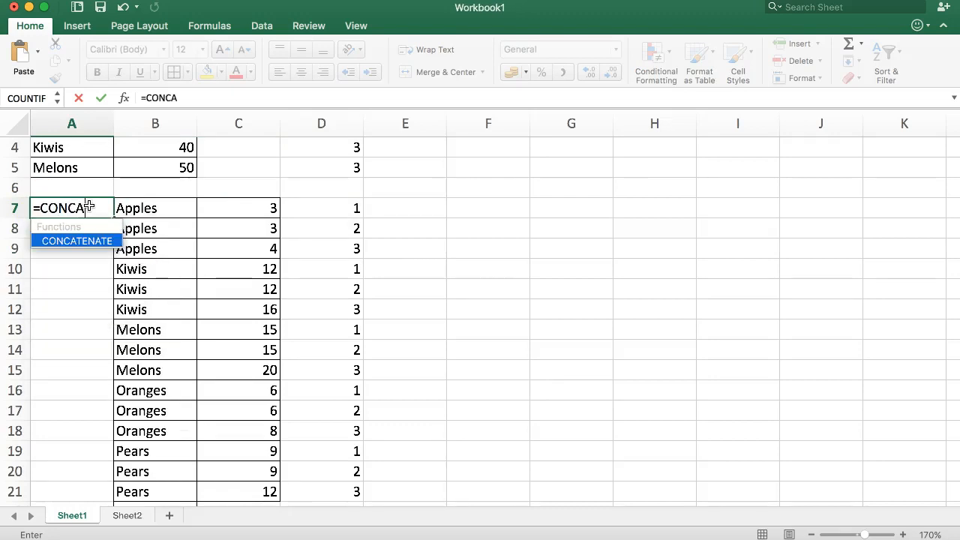
pyautogui.write('TENATE(')
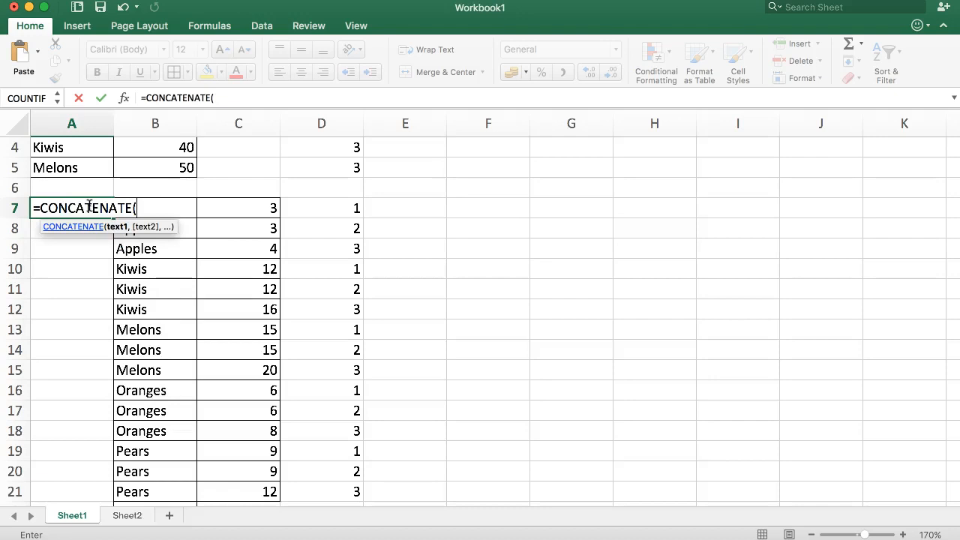
pyautogui.click(147, 248)
pyautogui.press('Up')
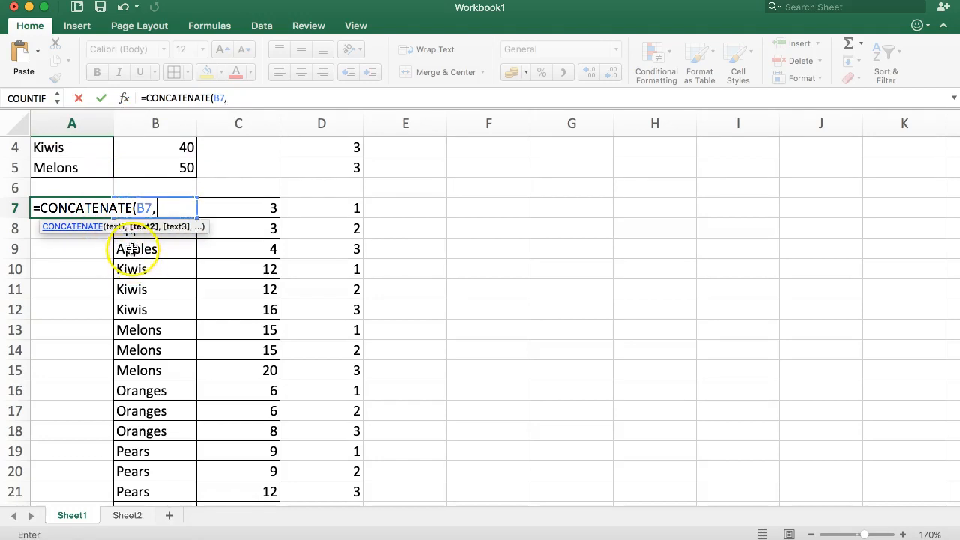
pyautogui.click(319, 207)
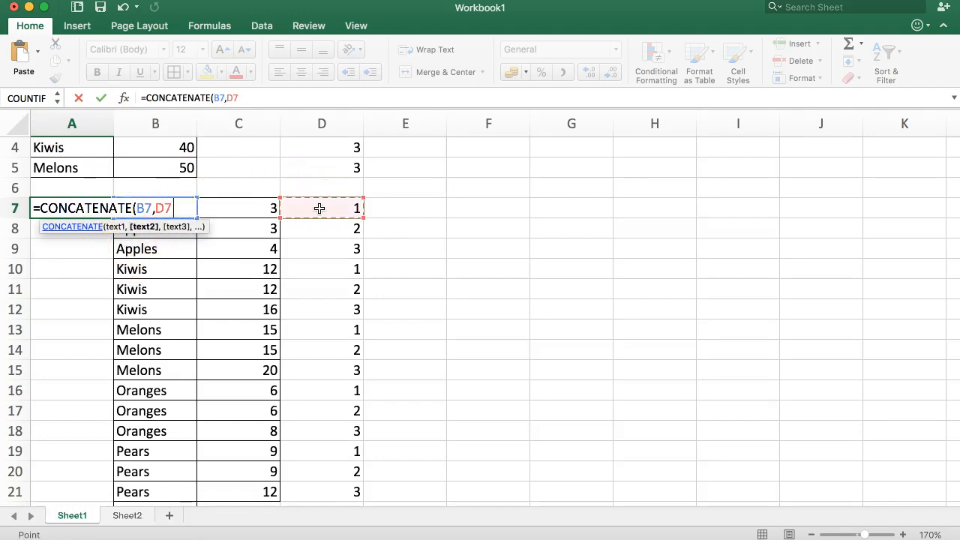
pyautogui.press('Return')
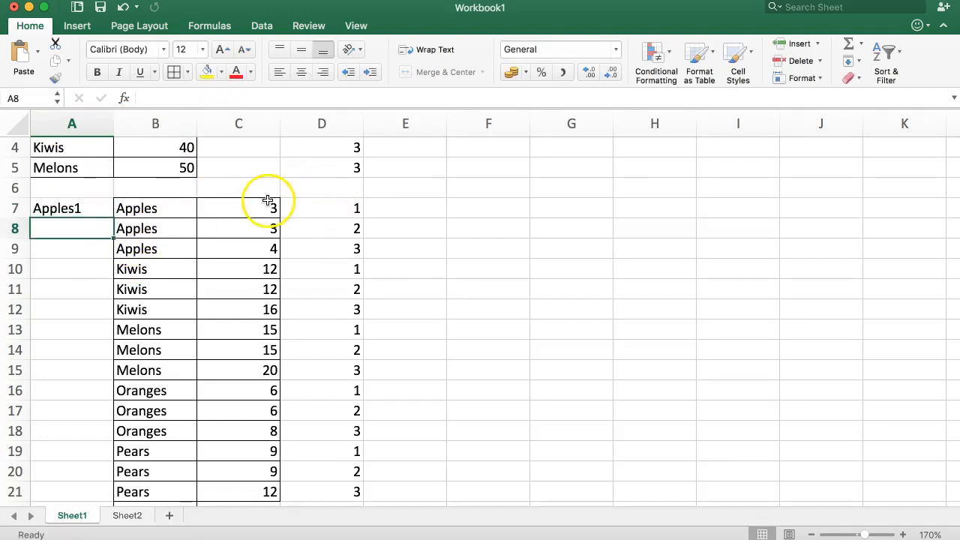
# Fill the key formula down to A21 and select the sales figures in column C.
pyautogui.click(92, 208)
pyautogui.doubleClick(112, 216)
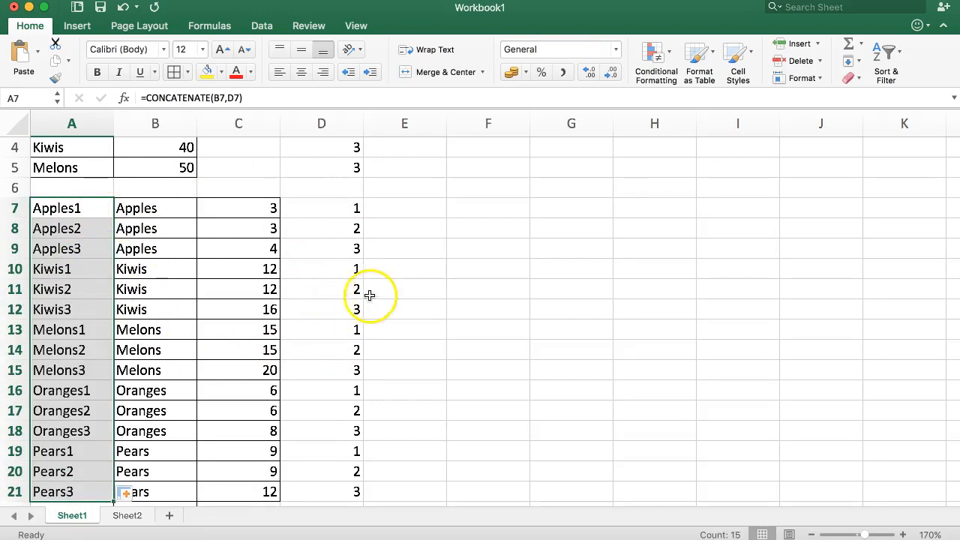
pyautogui.scroll(-2, 278, 367)
pyautogui.scroll(-1, 282, 363)
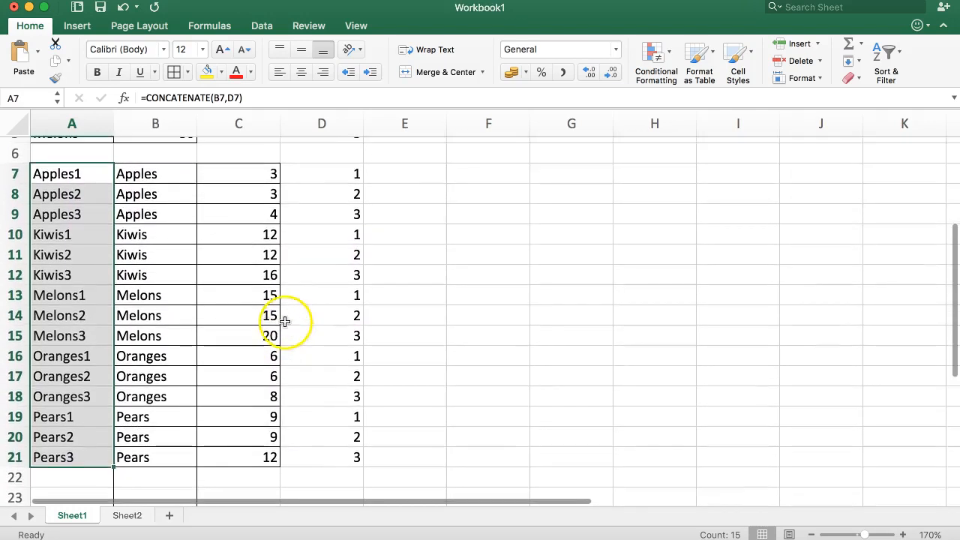
pyautogui.scroll(2, 290, 321)
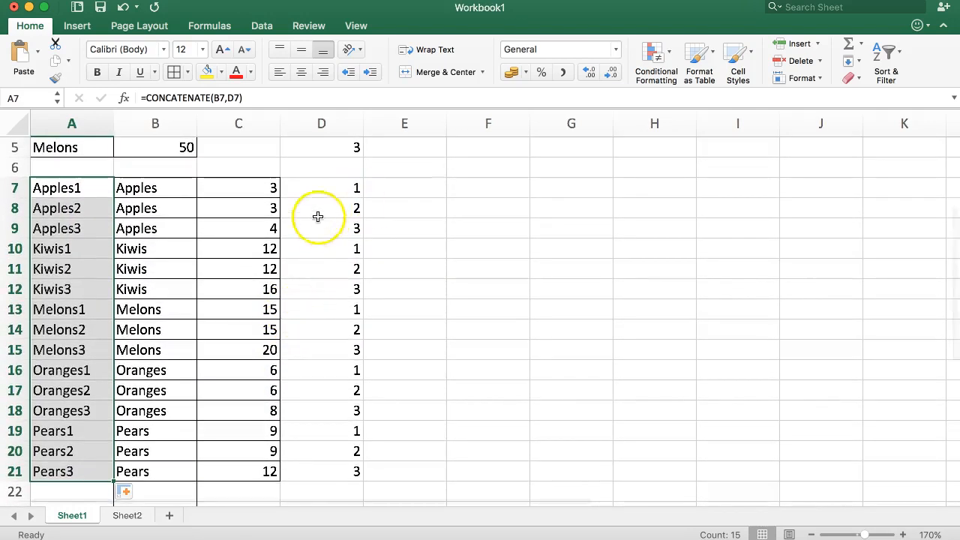
pyautogui.moveTo(253, 188); pyautogui.dragTo(255, 468)
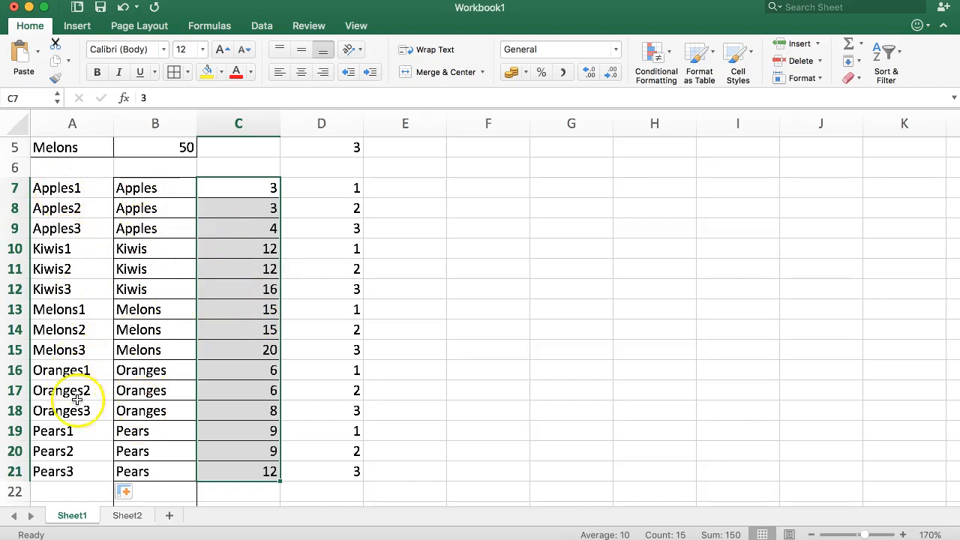
# Sort the table by sales from smallest to largest, expanding to the whole table.
pyautogui.click(888, 60)
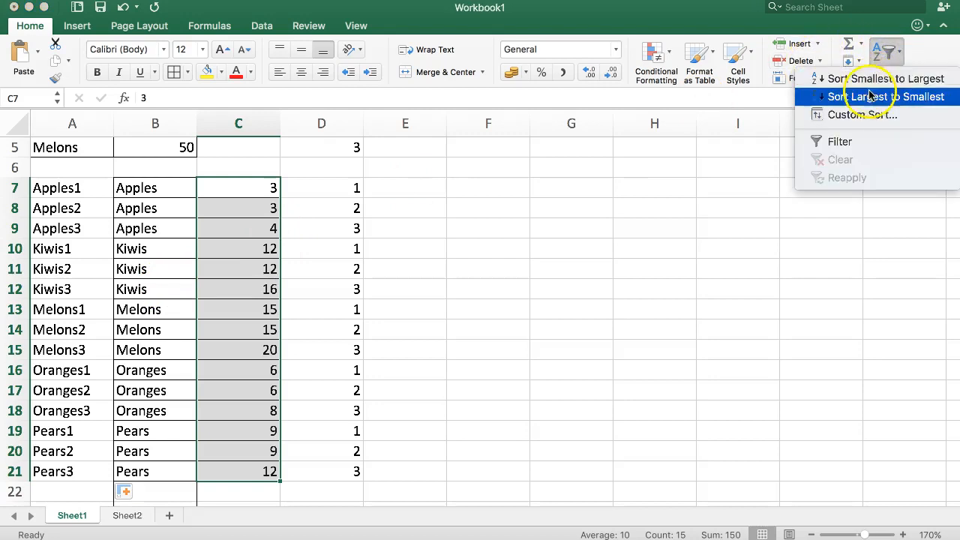
pyautogui.click(870, 78)
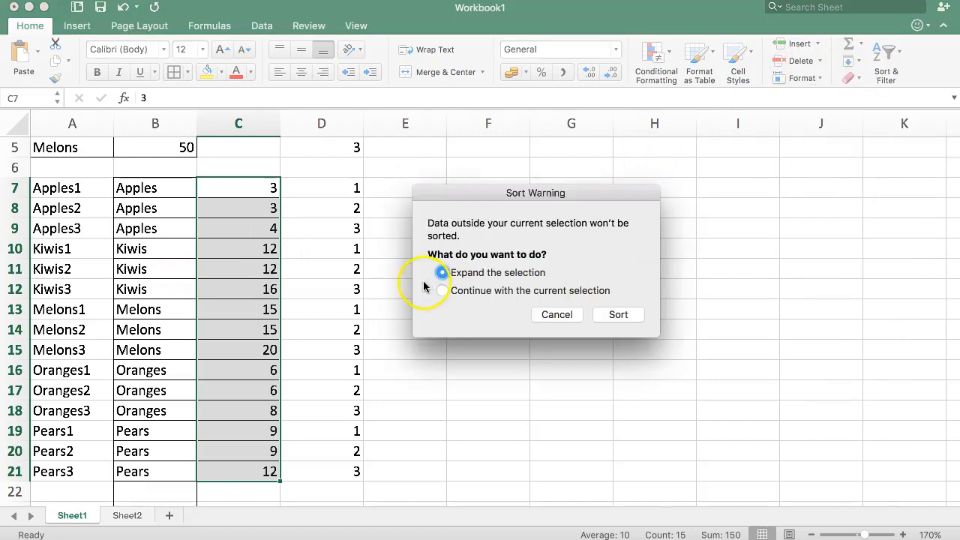
pyautogui.click(622, 320)
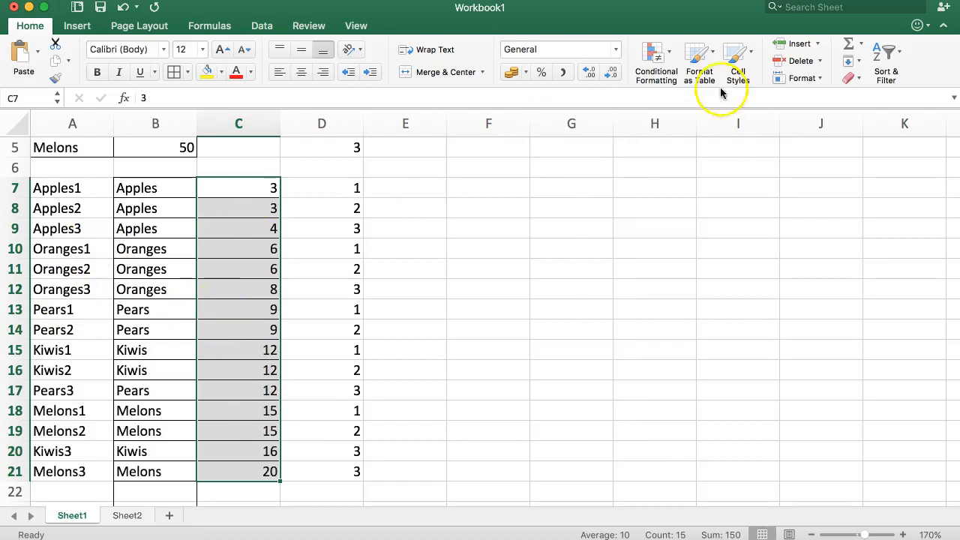
# Review the re-sorted running counts, sales values and keys in columns D, C and A.
pyautogui.click(235, 243)
pyautogui.moveTo(342, 187); pyautogui.dragTo(325, 478)
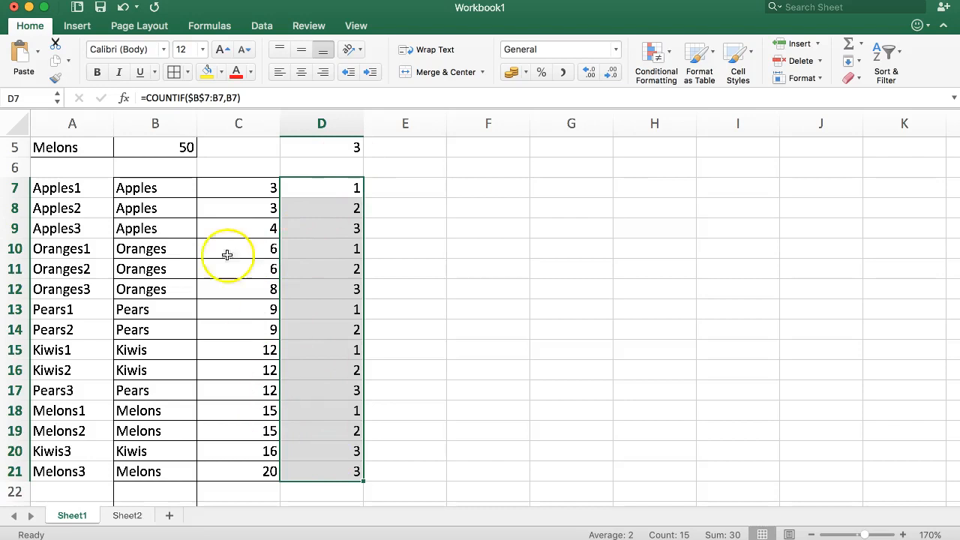
pyautogui.moveTo(236, 190); pyautogui.dragTo(227, 467)
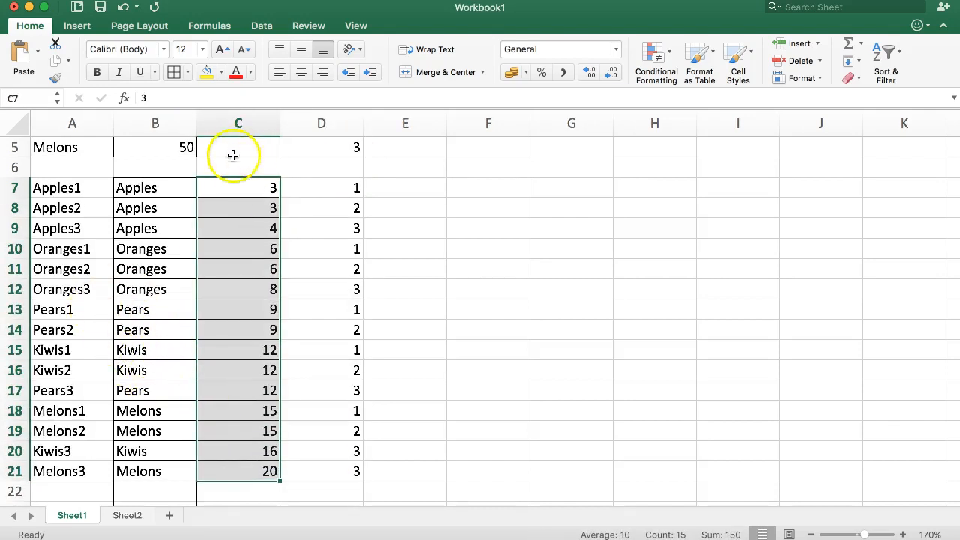
pyautogui.click(75, 187)
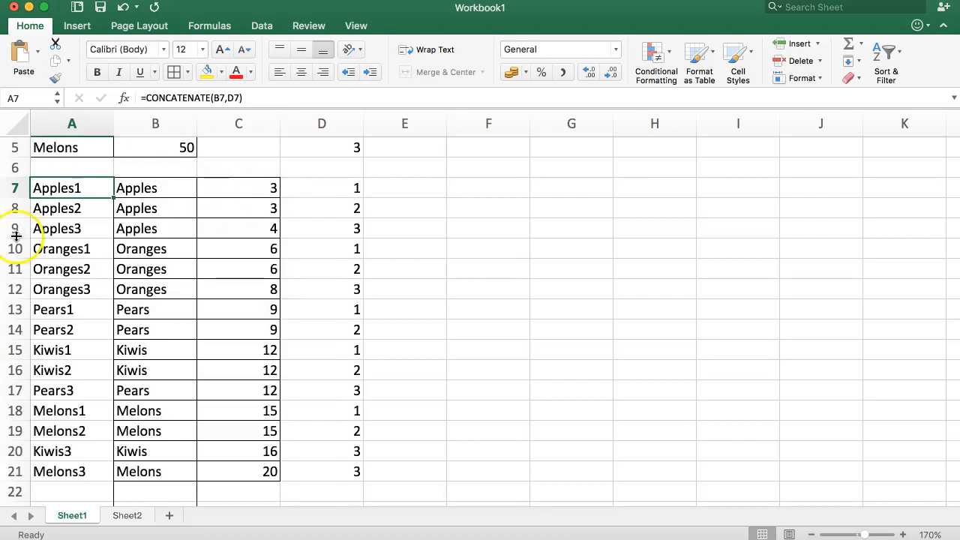
pyautogui.moveTo(79, 188); pyautogui.dragTo(71, 464)
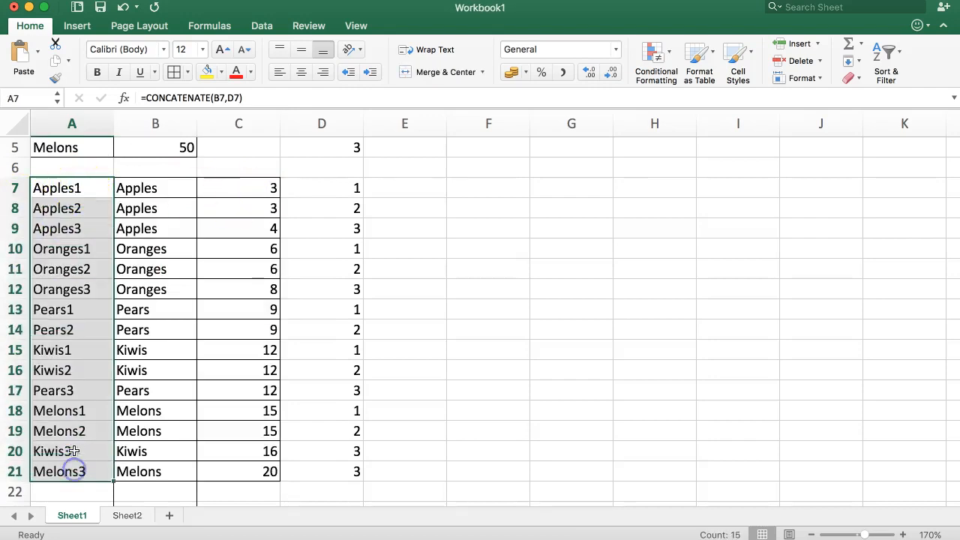
pyautogui.click(121, 515)
# Check B6's link to B1, then start =COUNTIF(B4 in cell A4.
pyautogui.click(91, 221)
pyautogui.click(87, 206)
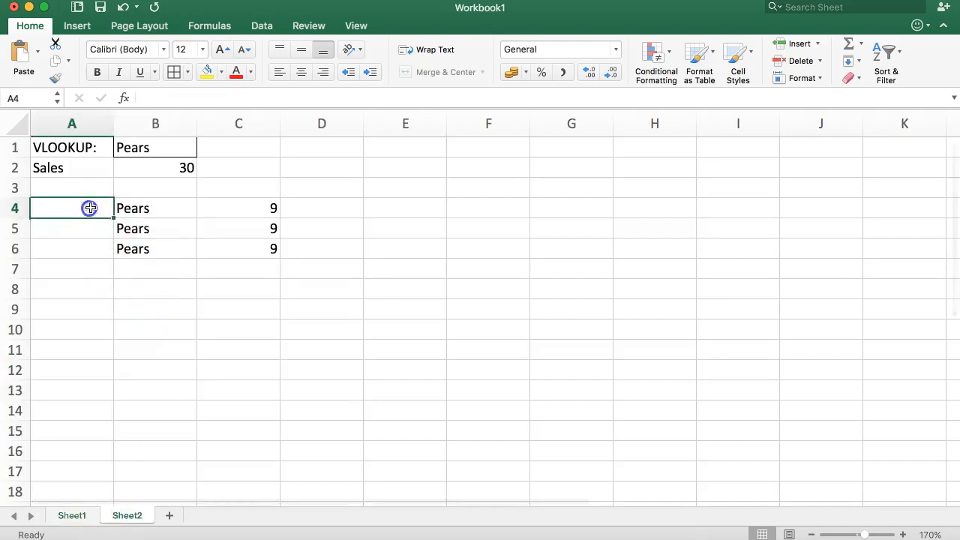
pyautogui.click(188, 249)
pyautogui.click(61, 203)
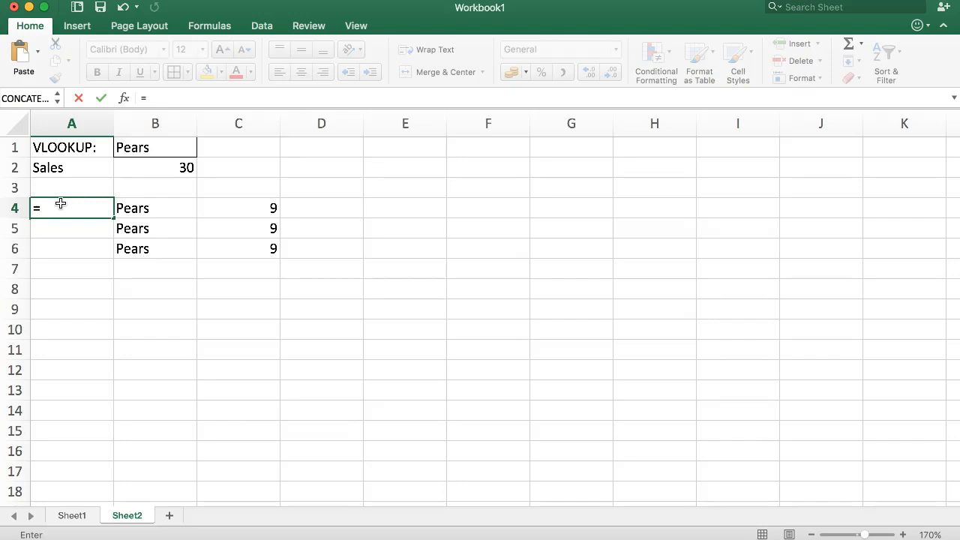
pyautogui.write('CON')
pyautogui.press('BackSpace')
pyautogui.write('UN')
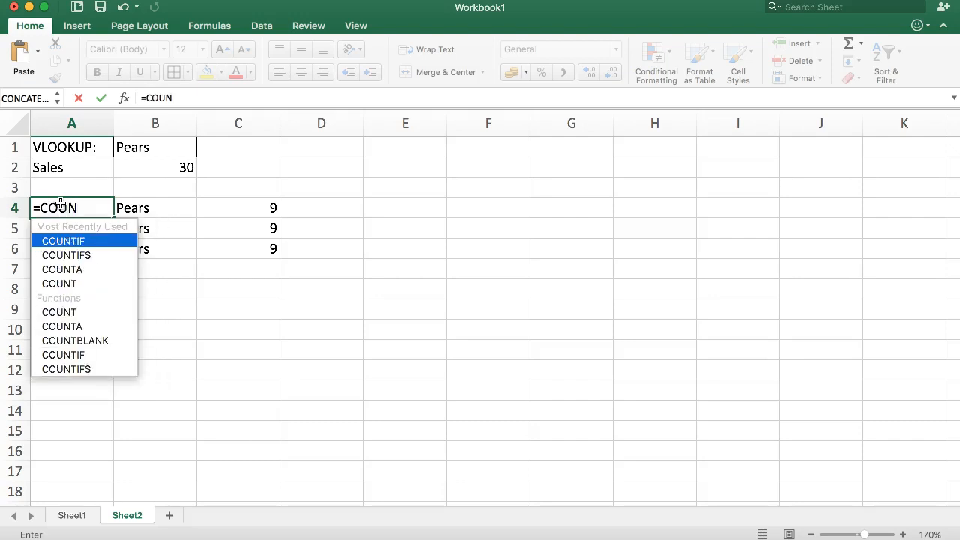
pyautogui.write('TIF(')
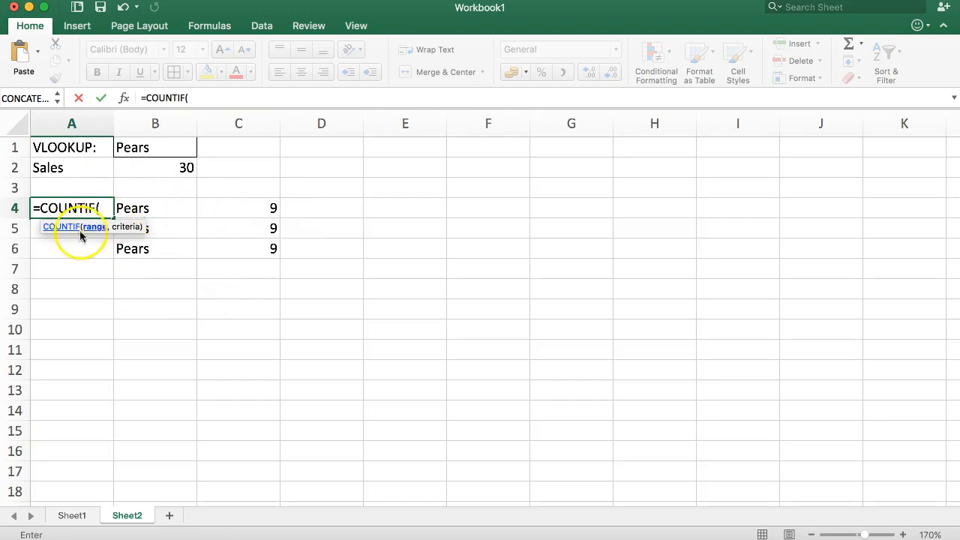
pyautogui.click(172, 206)
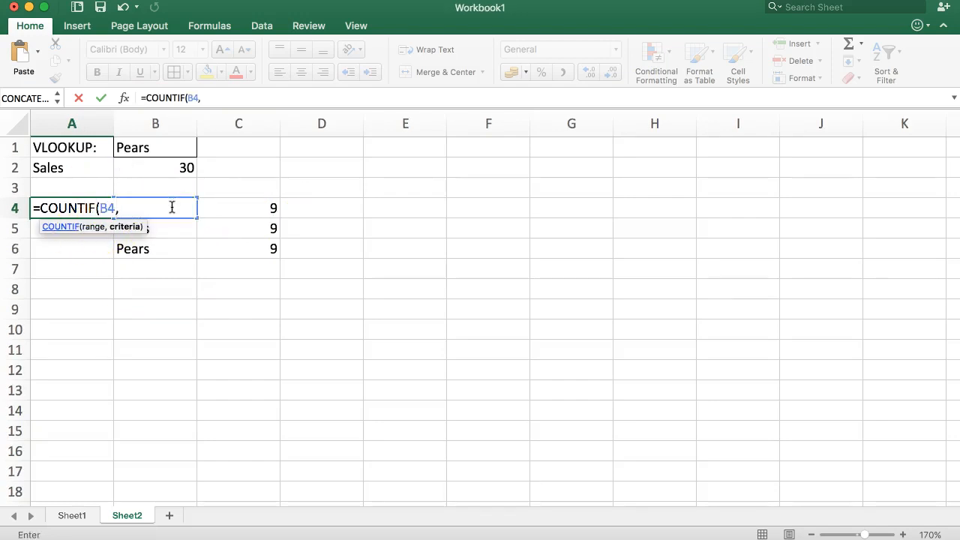
# Dismiss the not-enough-arguments warning and cancel the unfinished COUNTIF, leaving A4 empty.
pyautogui.press('BackSpace')
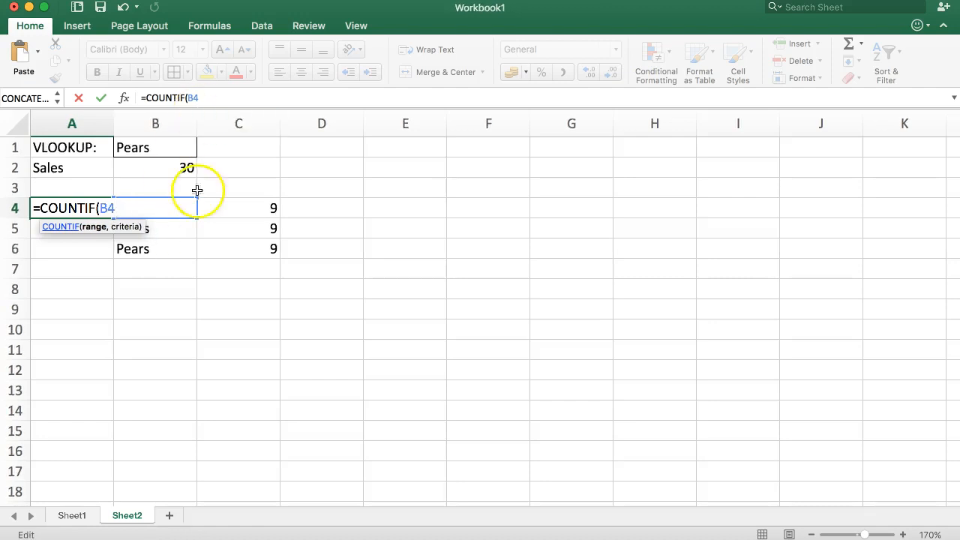
pyautogui.press('Return')
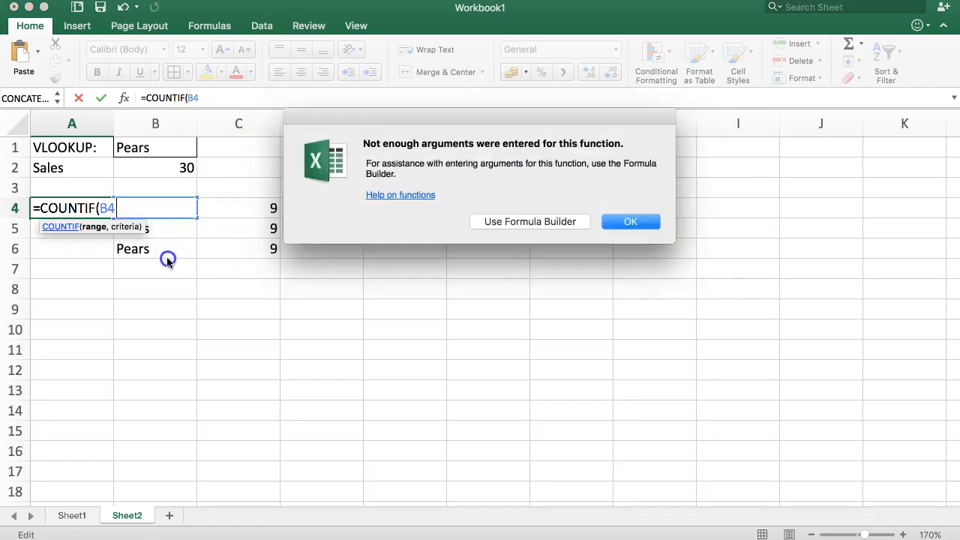
pyautogui.click(614, 222)
pyautogui.press('BackSpace')
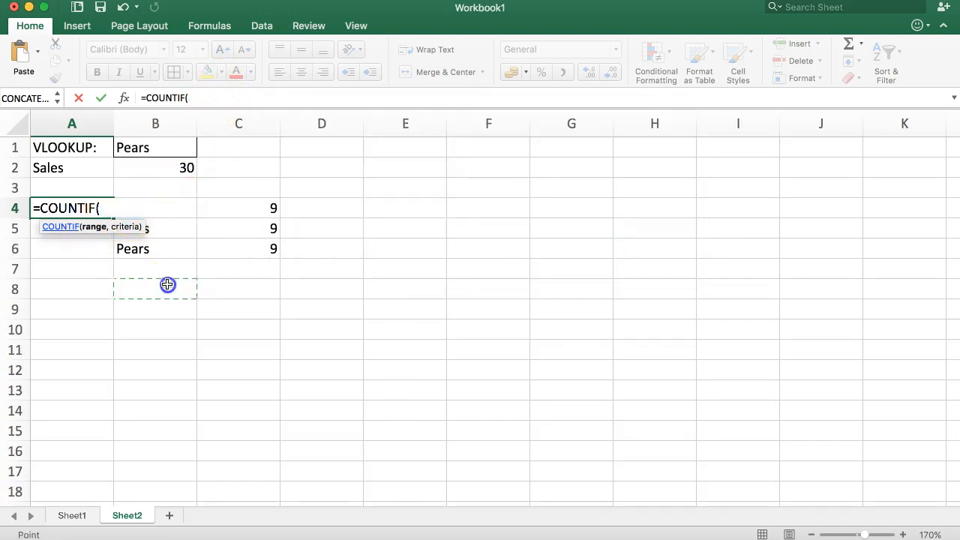
pyautogui.press('Escape')
pyautogui.click(135, 268)
pyautogui.click(86, 209)
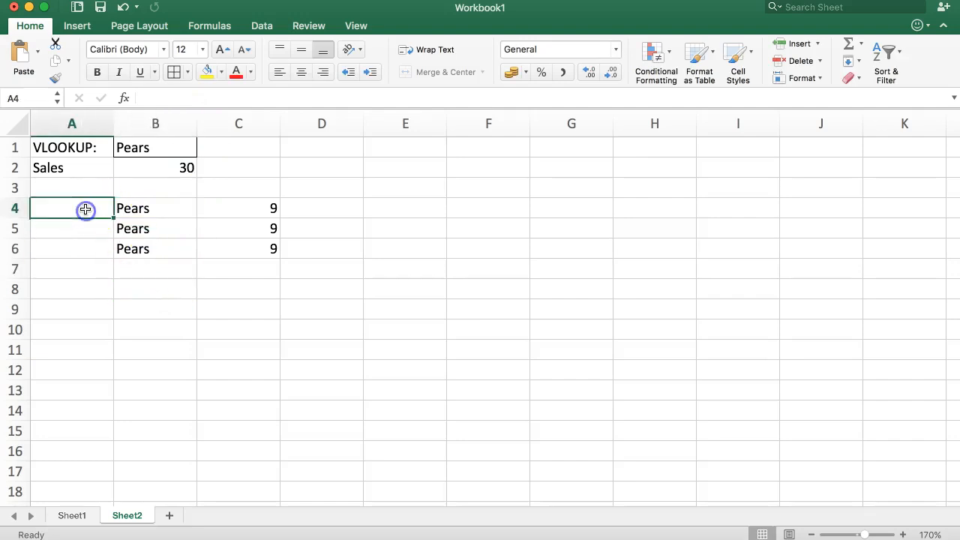
# Cancel the pending entry and widen column A to 15.00.
pyautogui.press('Escape')
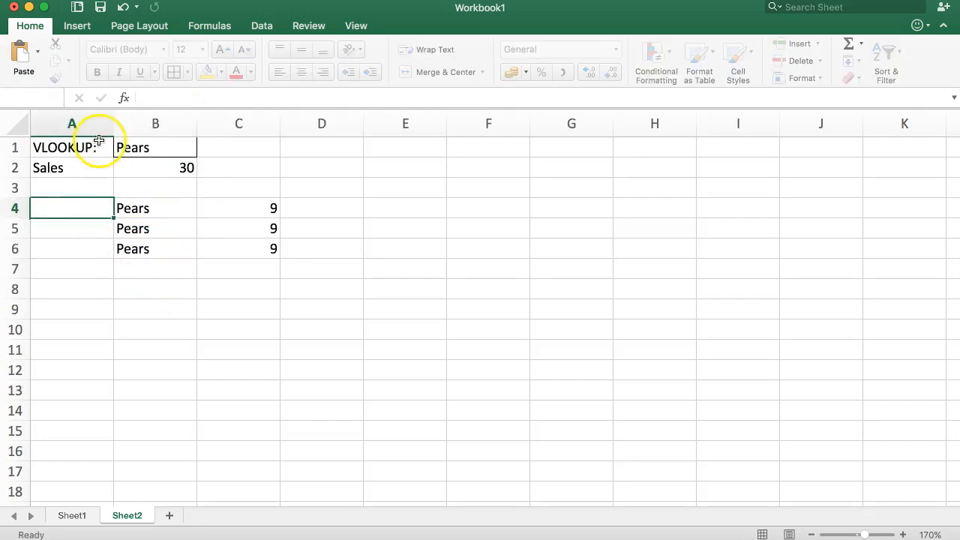
pyautogui.moveTo(113, 124); pyautogui.dragTo(143, 130)
pyautogui.click(88, 263)
pyautogui.click(100, 205)
# Start a COUNTIF in A4 over B4:B6, dismissing the not-enough-arguments warning.
pyautogui.write('=')
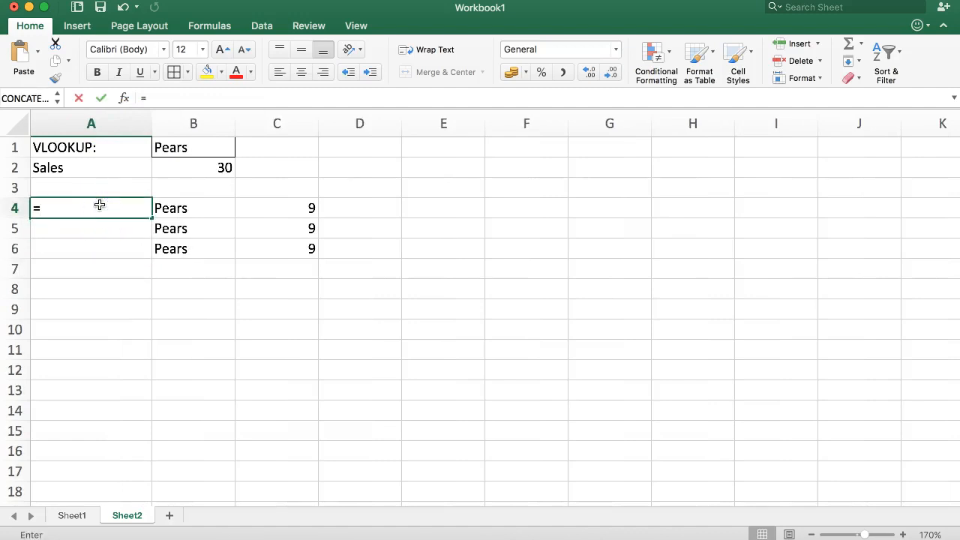
pyautogui.write('COUNTIR')
pyautogui.press('BackSpace')
pyautogui.write('T')
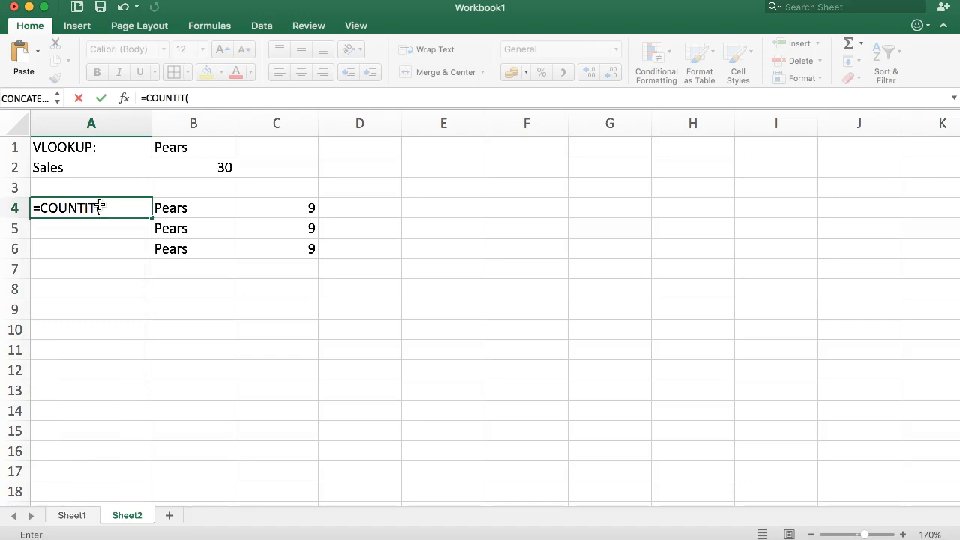
pyautogui.press('BackSpace')
pyautogui.write('F(')
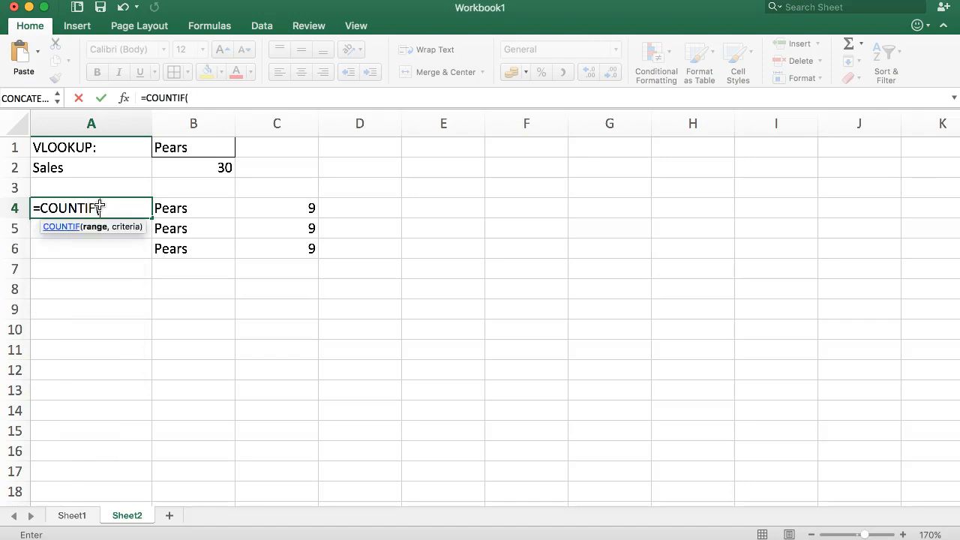
pyautogui.moveTo(186, 208); pyautogui.dragTo(192, 248)
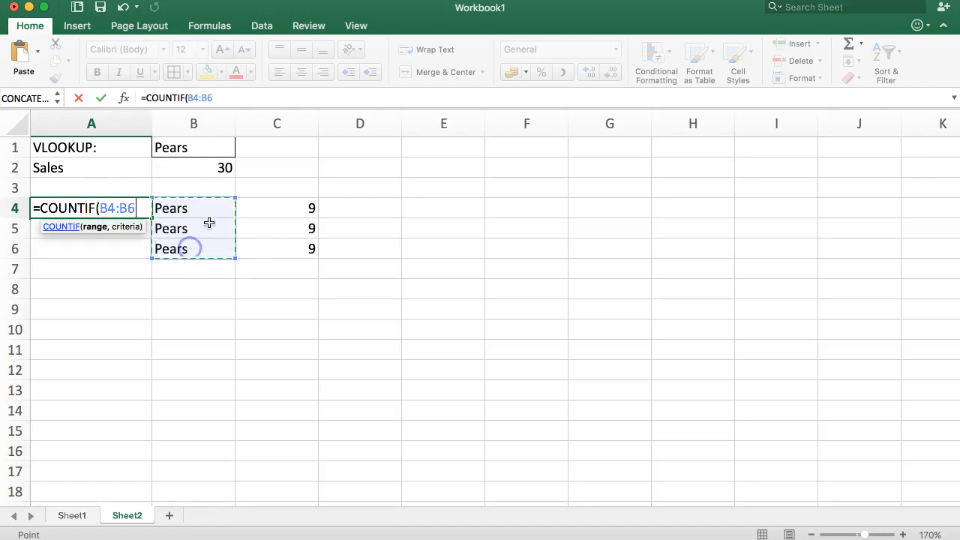
pyautogui.click(200, 98)
pyautogui.click(210, 98)
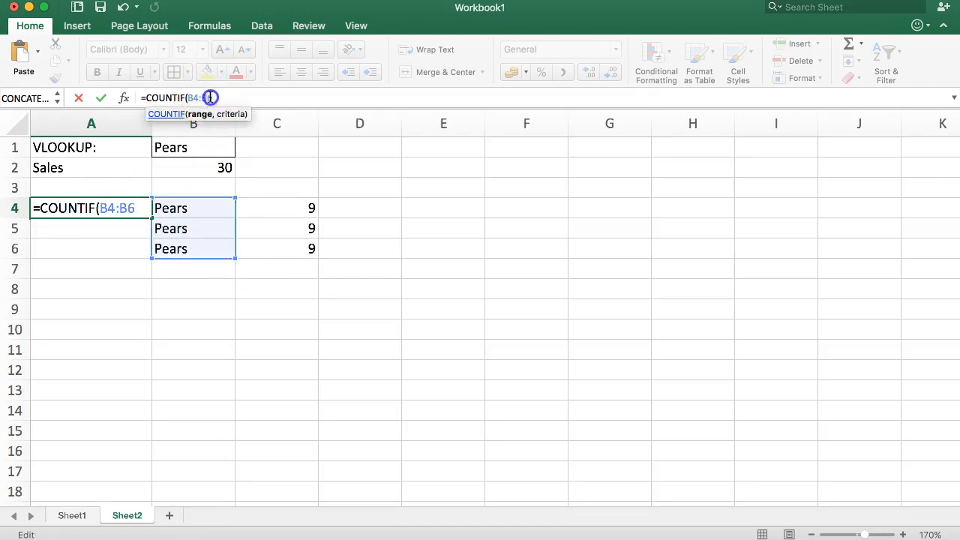
pyautogui.click(193, 209)
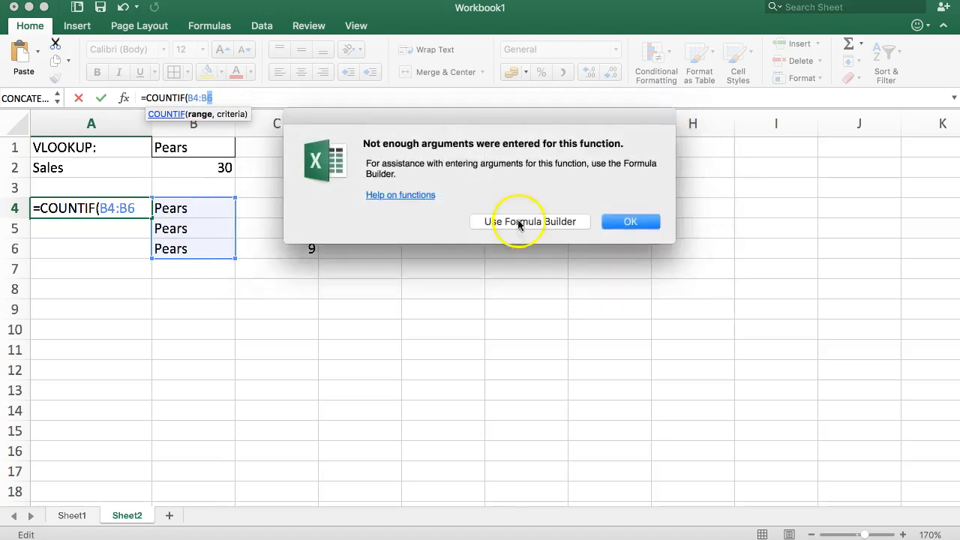
pyautogui.click(630, 221)
# Complete A4 as =COUNTIF($B$4:B4,B4) with an absolute range start.
pyautogui.moveTo(223, 97); pyautogui.dragTo(192, 98)
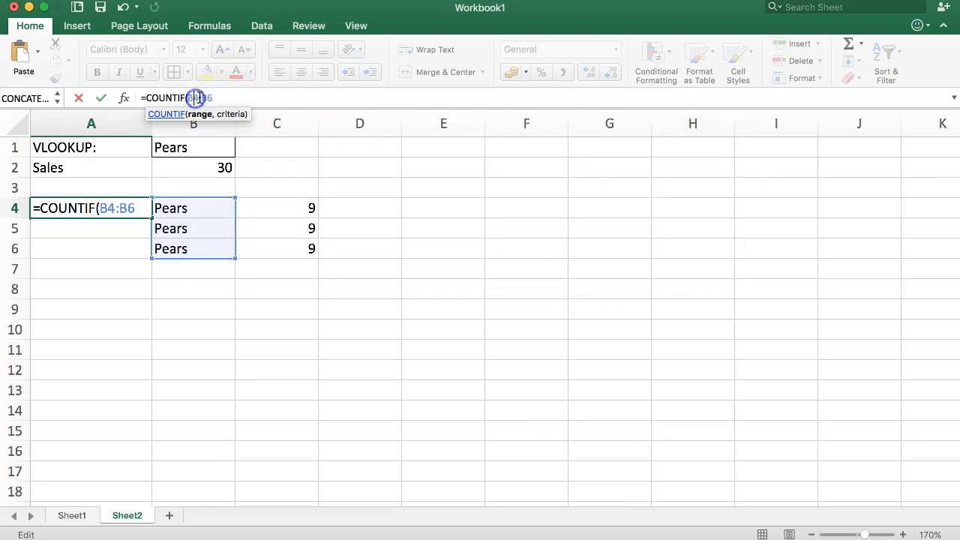
pyautogui.write(',')
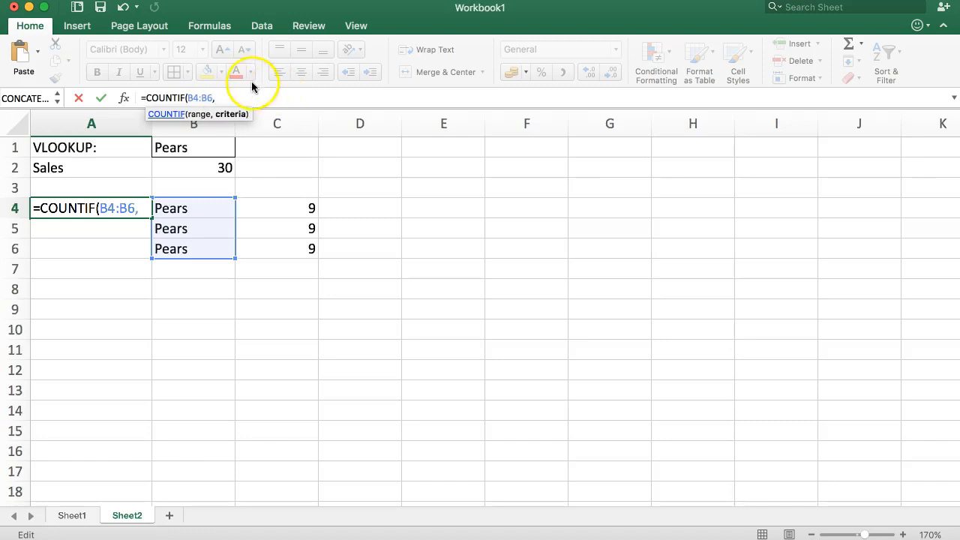
pyautogui.click(199, 204)
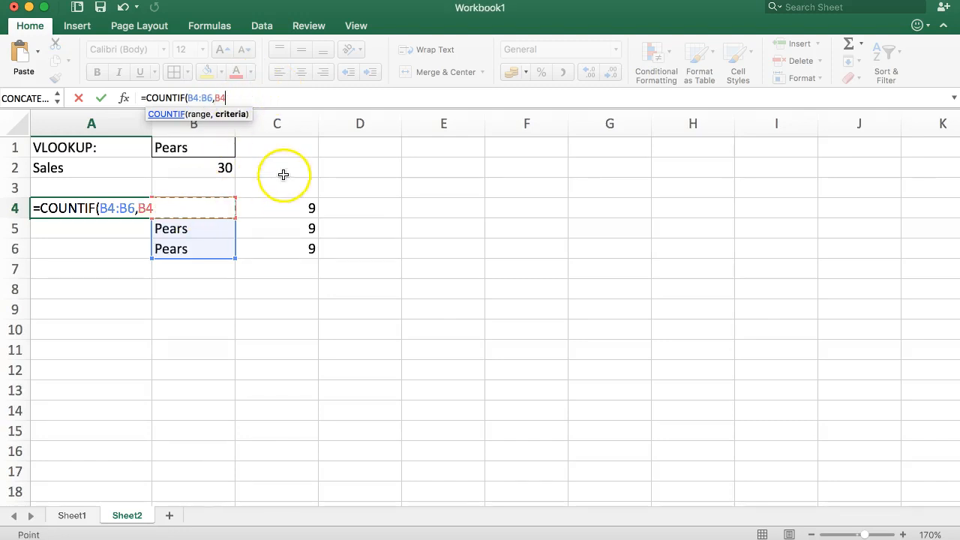
pyautogui.write(')')
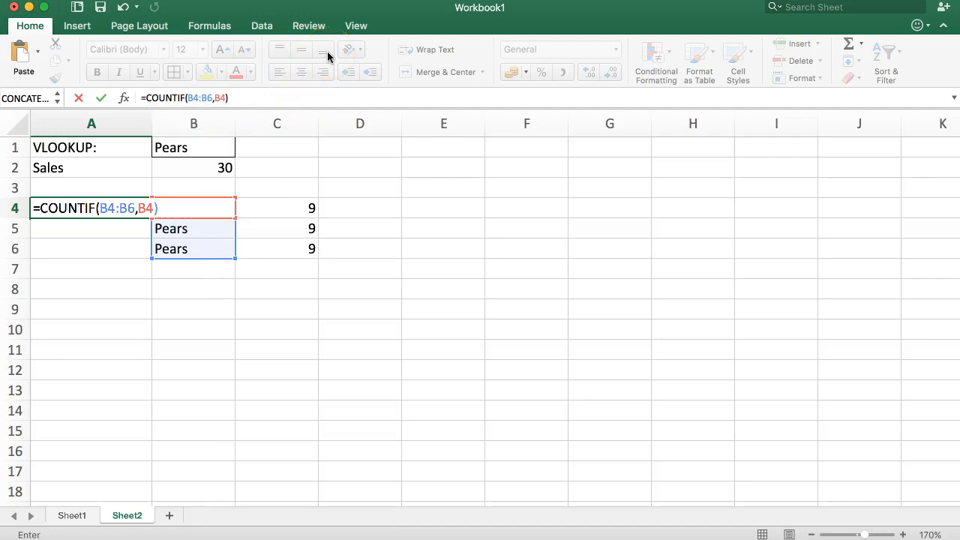
pyautogui.click(197, 96)
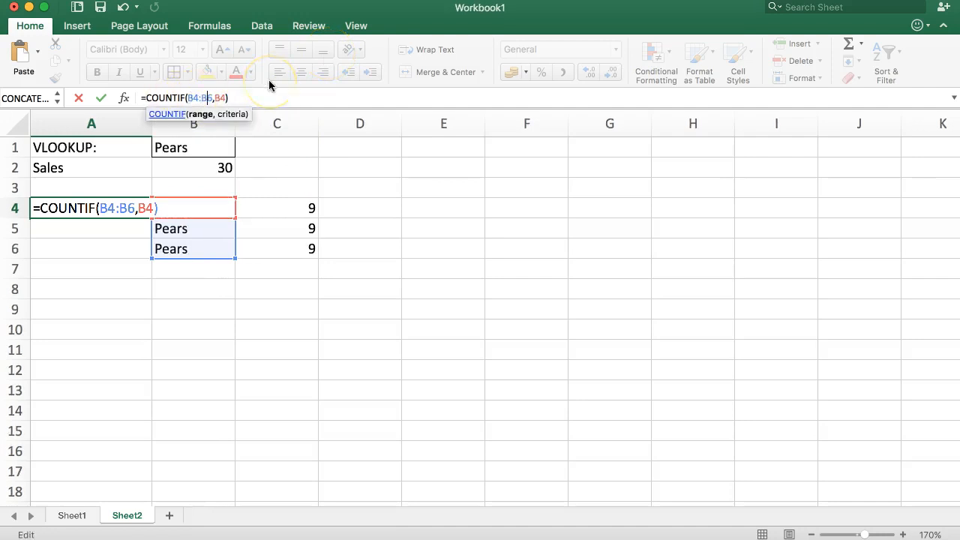
pyautogui.hotkey('shift', 'Right')
pyautogui.write('4')
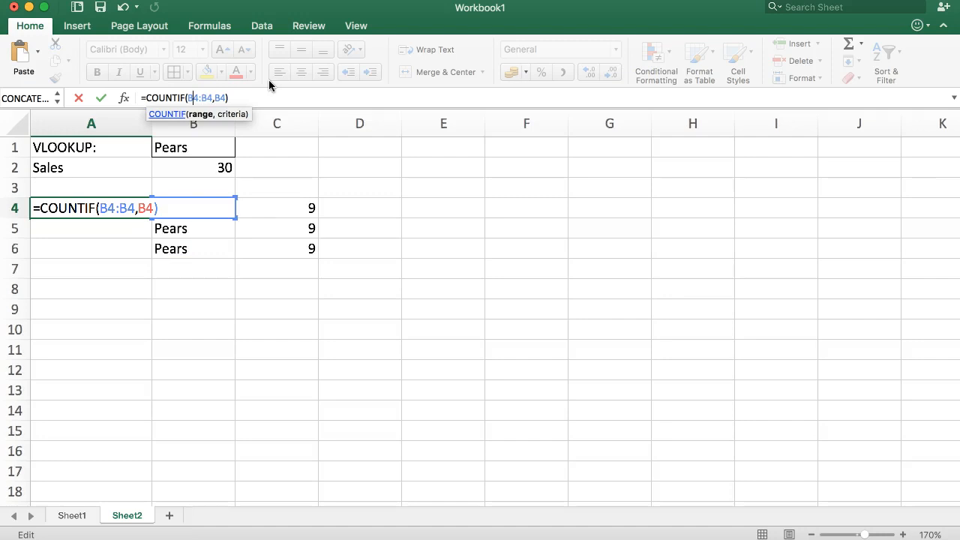
pyautogui.press('F4')
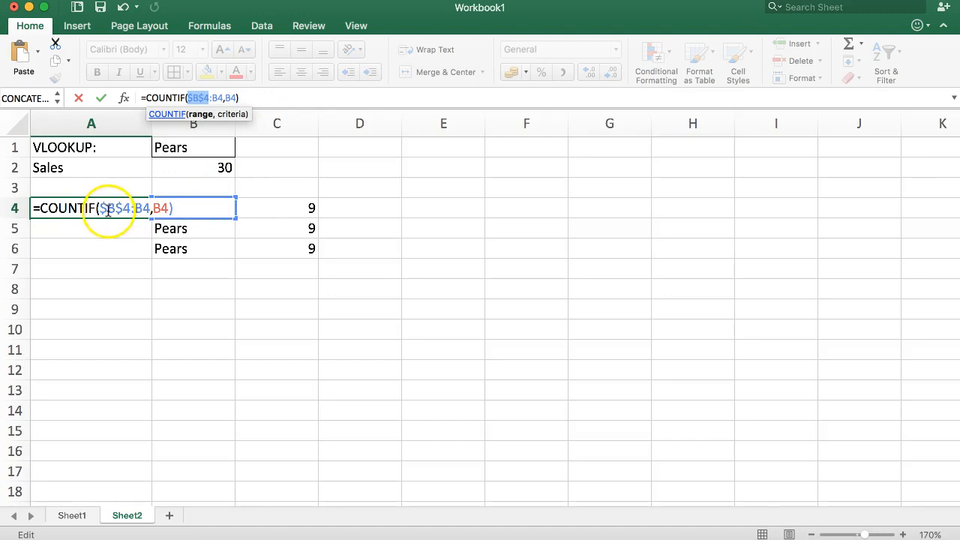
pyautogui.press('Return')
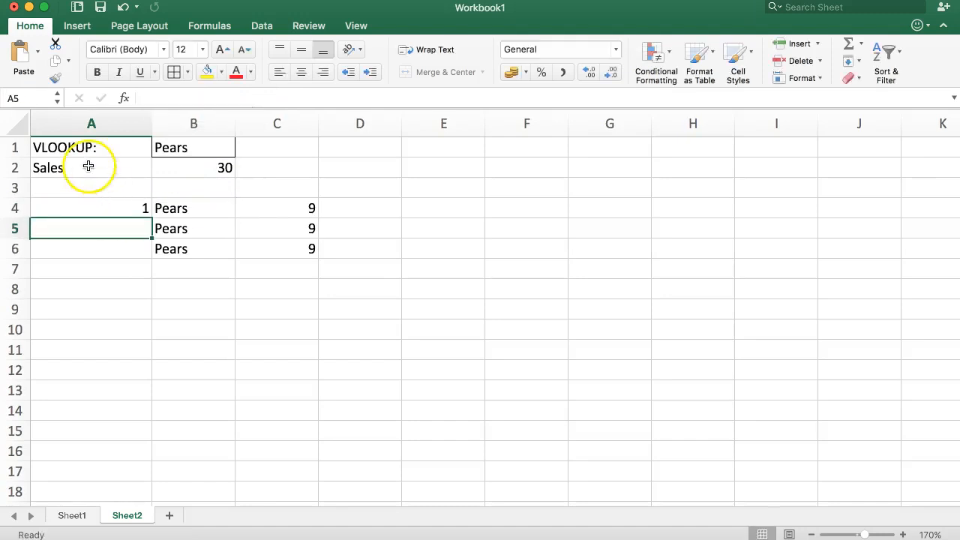
# Fill the count formula down to A6 and inspect A4:A6 numbering Pears 1, 2, 3.
pyautogui.click(172, 205)
pyautogui.click(138, 210)
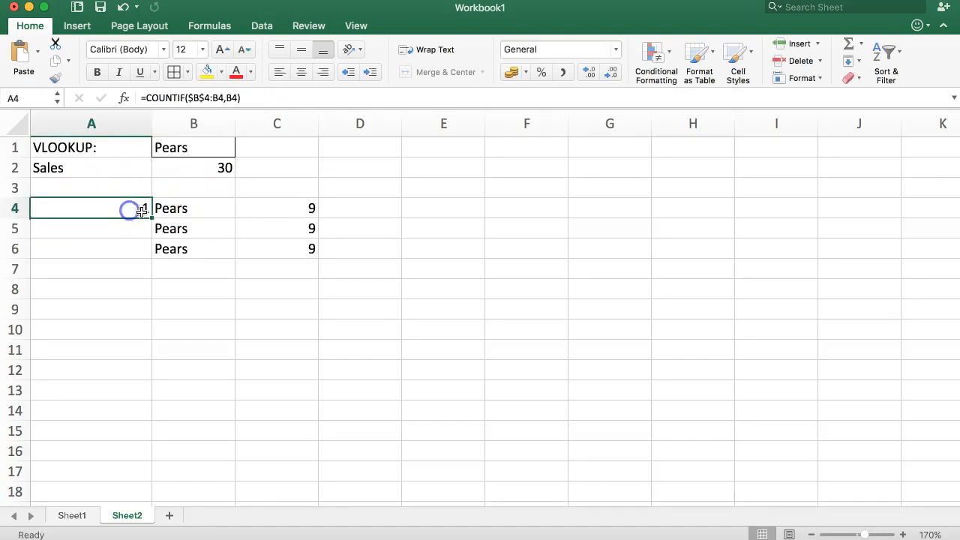
pyautogui.moveTo(152, 217); pyautogui.dragTo(118, 255)
pyautogui.click(135, 351)
pyautogui.click(120, 251)
pyautogui.click(120, 228)
pyautogui.click(121, 209)
pyautogui.click(117, 246)
pyautogui.click(118, 225)
pyautogui.click(120, 209)
# Compare with Sheet1's A7 key formula, then reopen A4's COUNTIF on Sheet2 for editing.
pyautogui.click(72, 515)
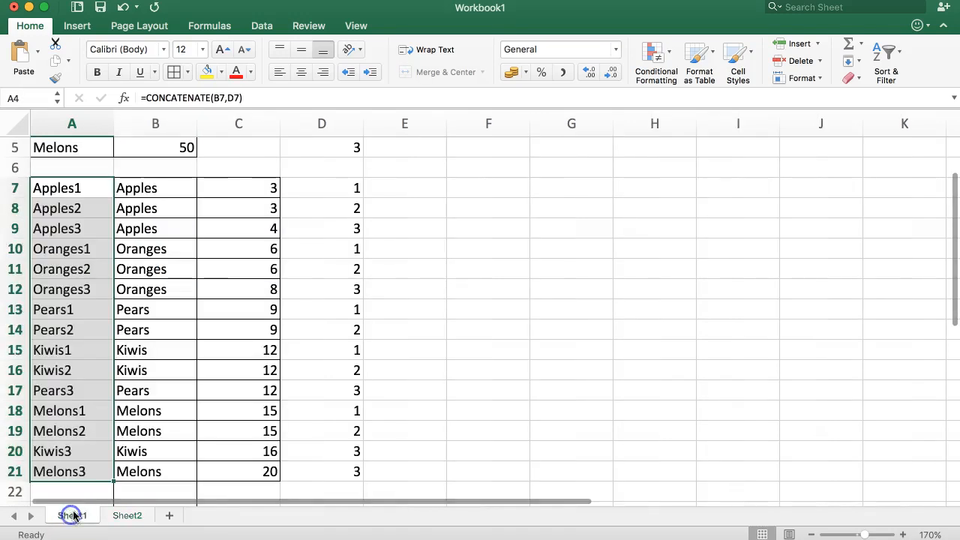
pyautogui.click(57, 210)
pyautogui.click(62, 191)
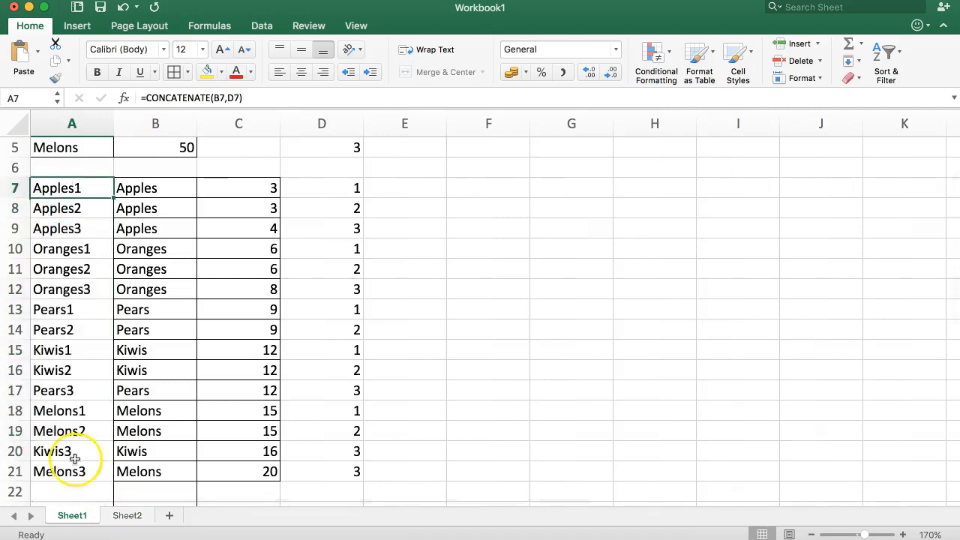
pyautogui.click(113, 515)
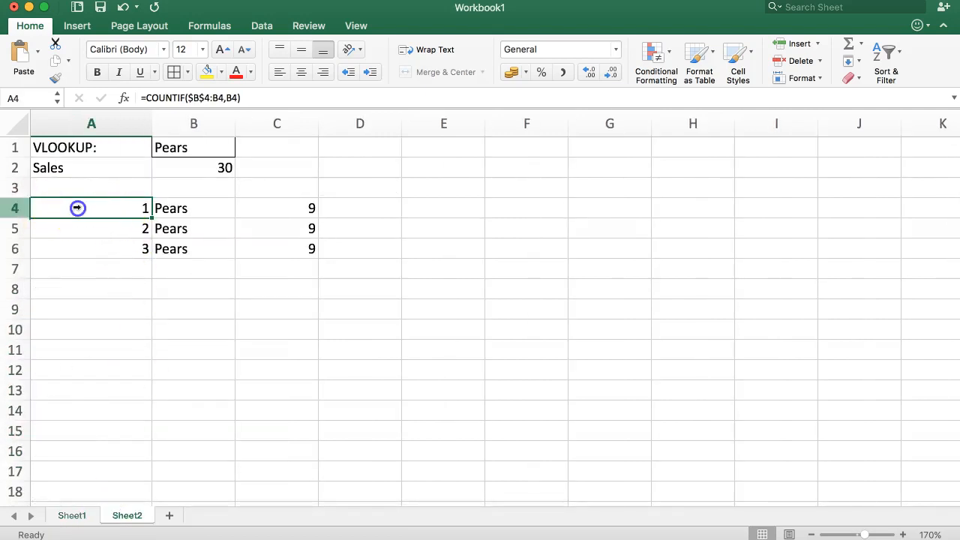
pyautogui.click(92, 268)
pyautogui.click(95, 228)
pyautogui.click(95, 208)
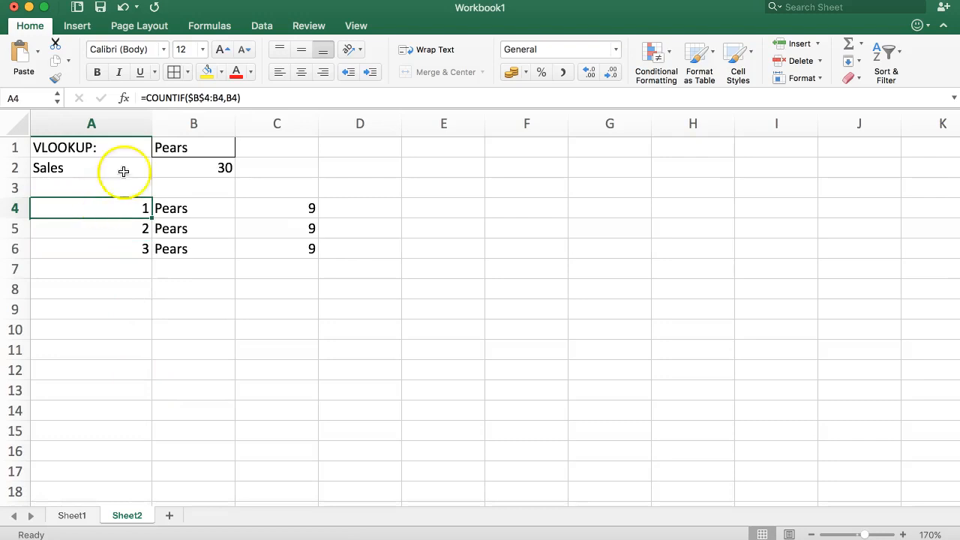
pyautogui.click(149, 98)
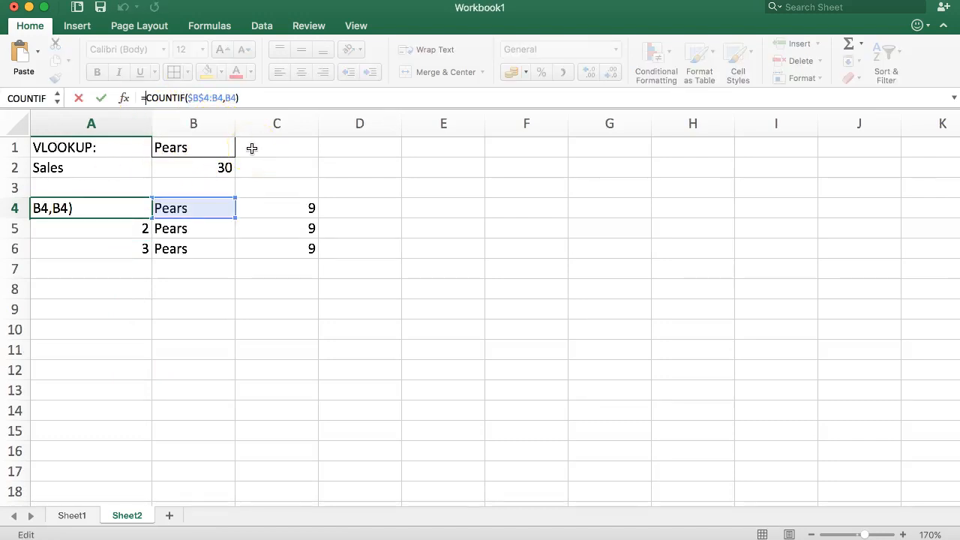
# Wrap A4's COUNTIF in CONCATENATE, with B1's fruit as the first joined text.
pyautogui.write('CONCACA')
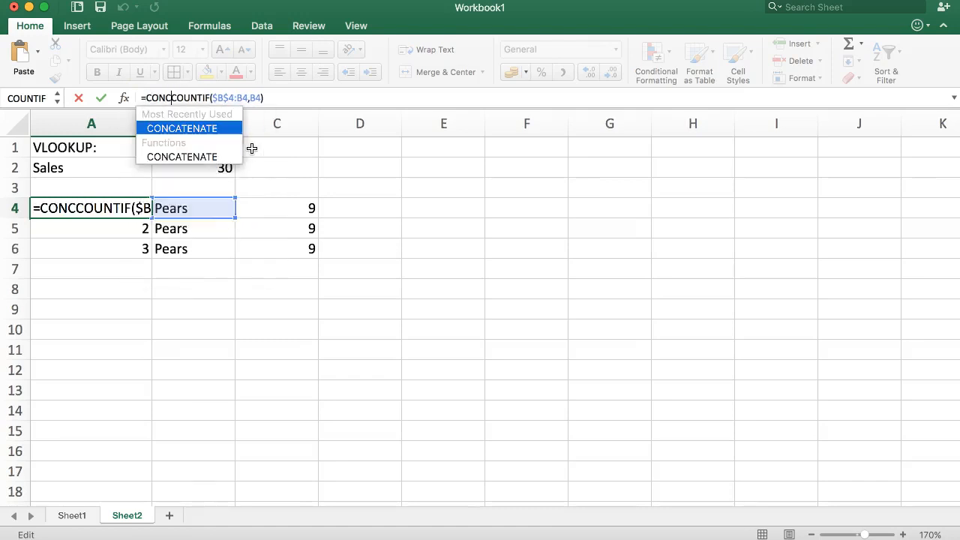
pyautogui.press('BackSpace')
pyautogui.press('BackSpace')
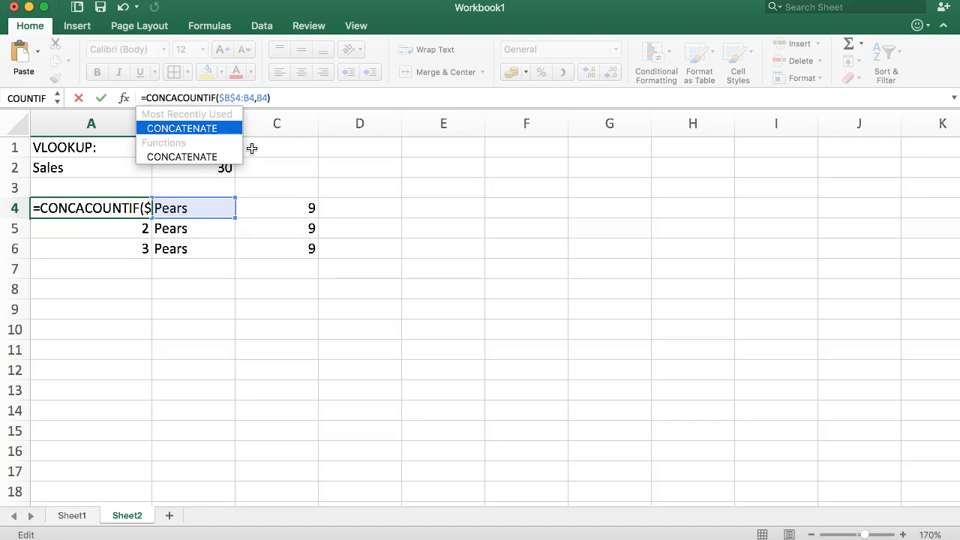
pyautogui.write('TENATE(')
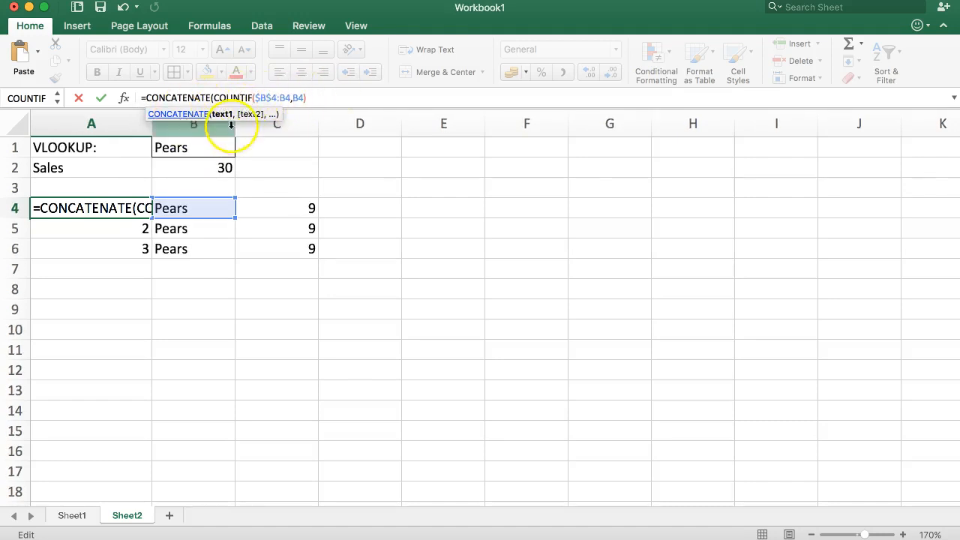
pyautogui.click(172, 148)
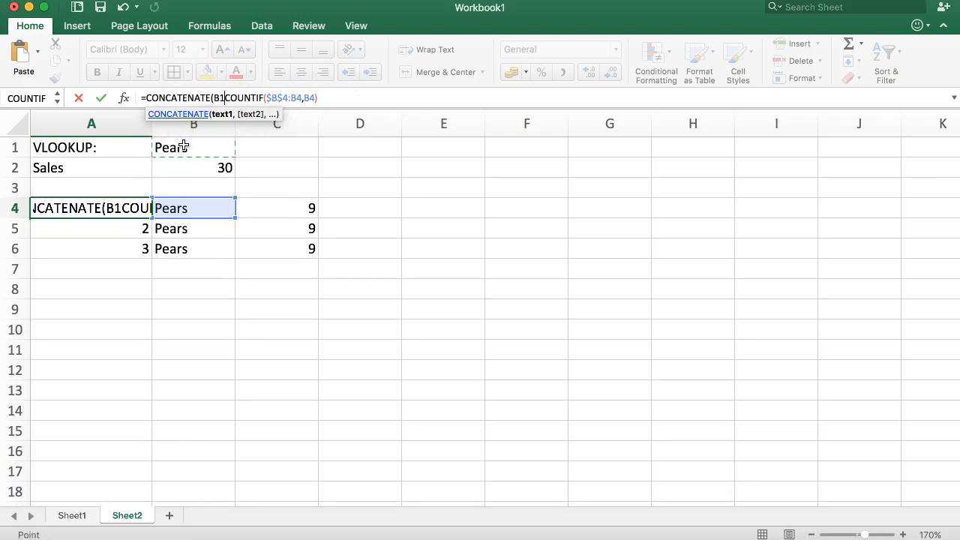
pyautogui.write(',')
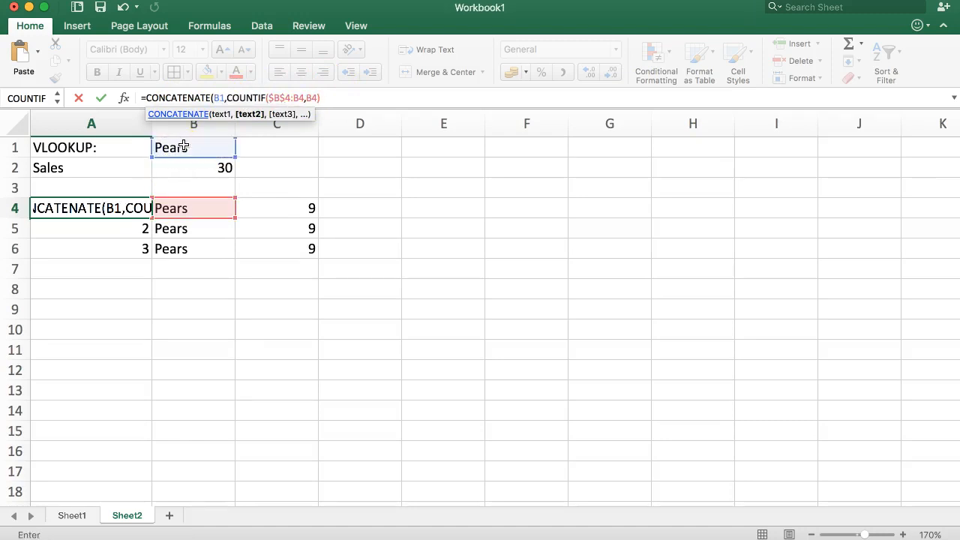
pyautogui.click(334, 98)
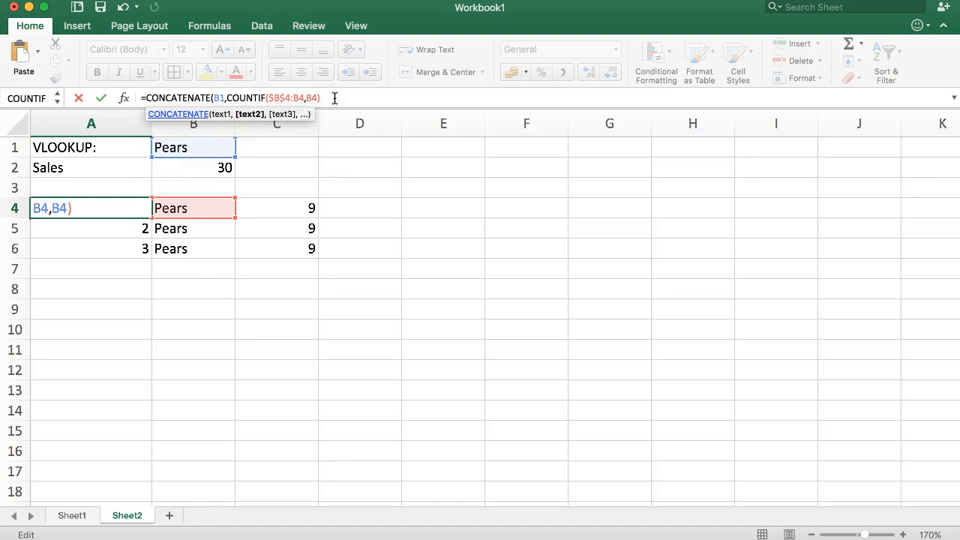
pyautogui.write(')')
pyautogui.press('Return')
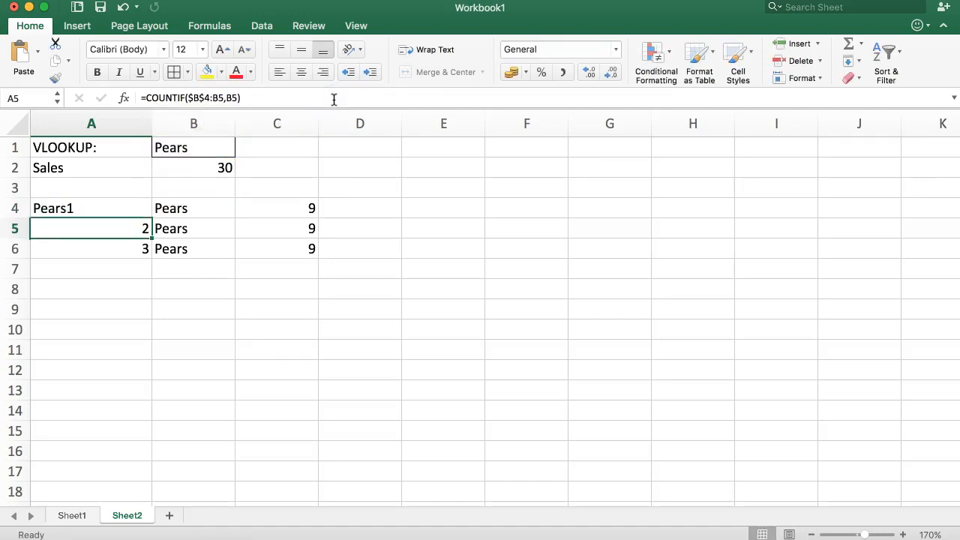
# Make the B1 reference in A4's key formula absolute as $B$1.
pyautogui.click(73, 515)
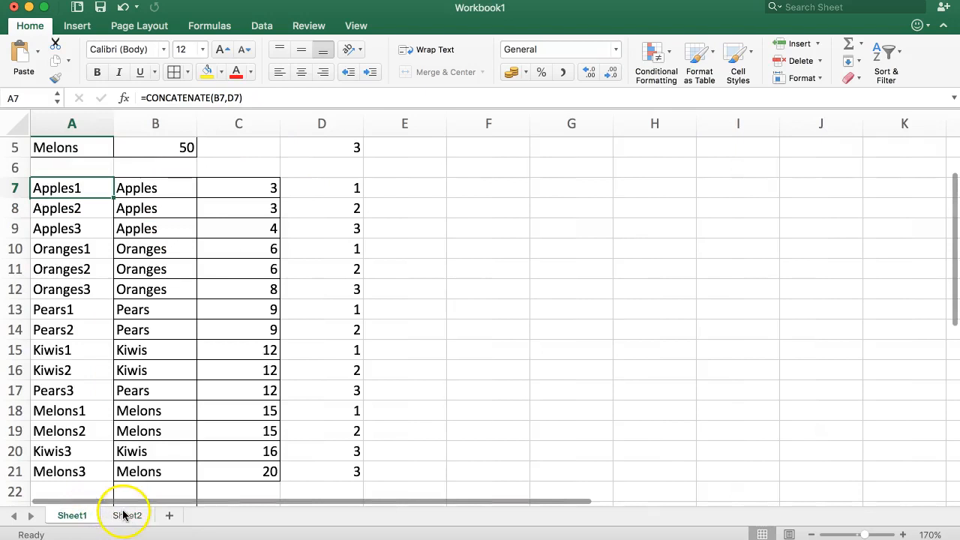
pyautogui.click(125, 515)
pyautogui.click(138, 211)
pyautogui.moveTo(151, 218); pyautogui.dragTo(146, 253)
pyautogui.click(124, 283)
pyautogui.moveTo(112, 210)
pyautogui.mouseDown()
pyautogui.moveTo(109, 266)
pyautogui.moveTo(103, 208)
pyautogui.mouseUp()
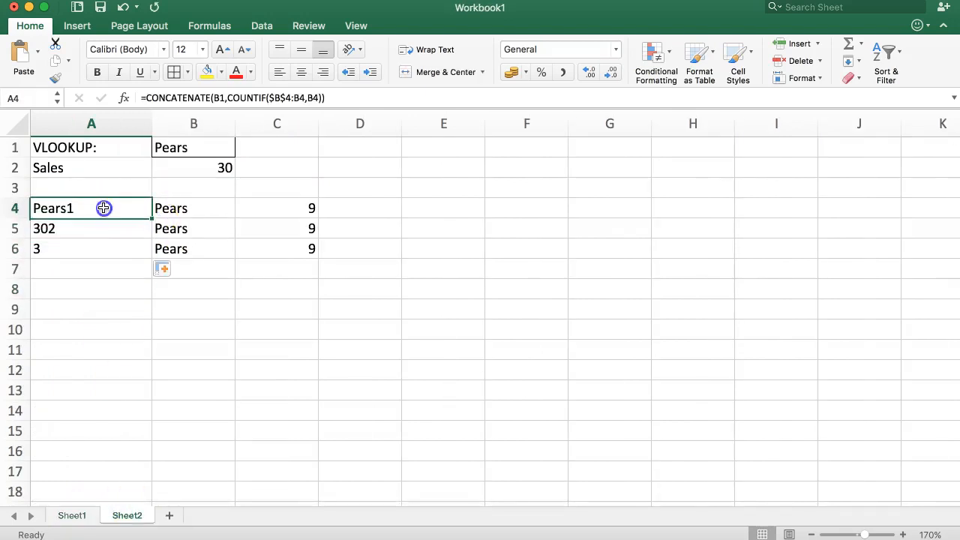
pyautogui.click(218, 98)
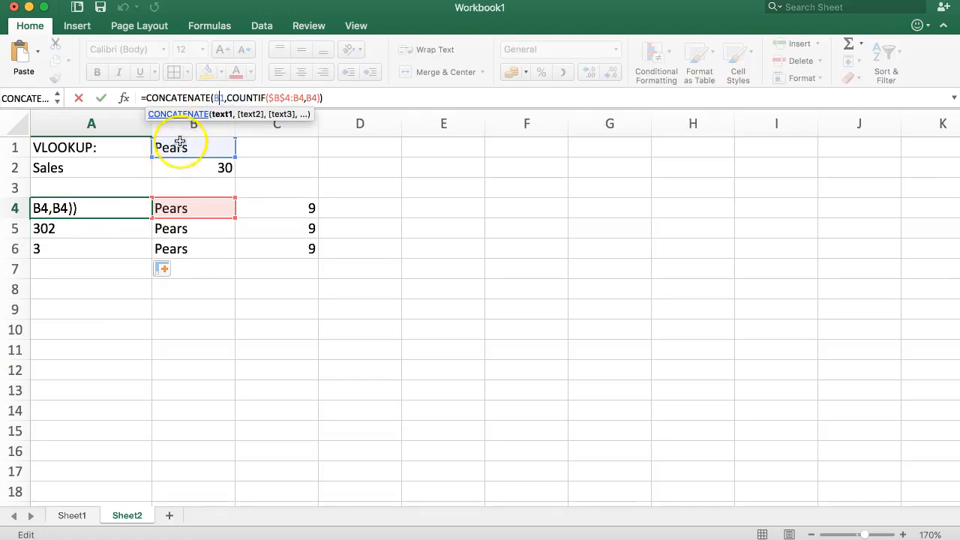
pyautogui.press('F4')
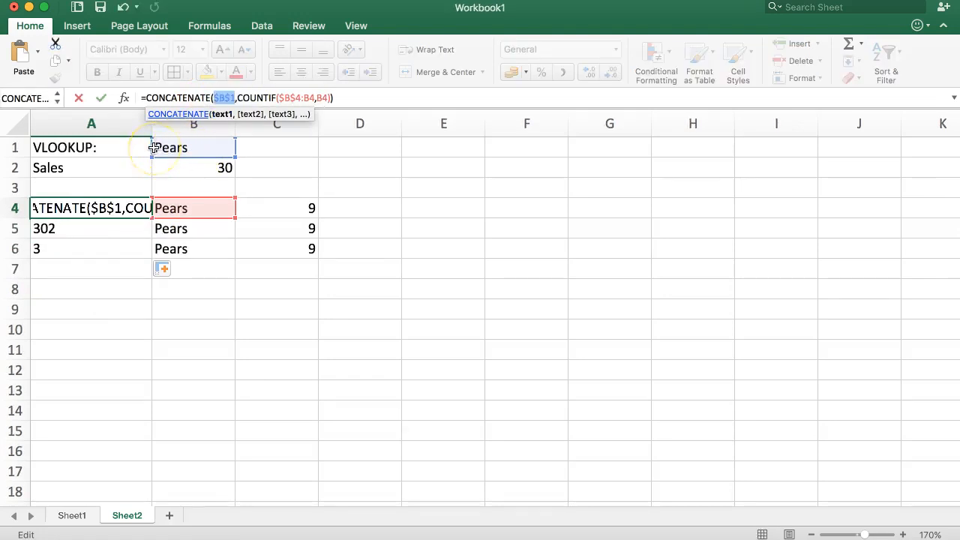
pyautogui.press('Return')
# Fill A4's key formula down to A6, giving Pears1, Pears2 and Pears3.
pyautogui.click(145, 213)
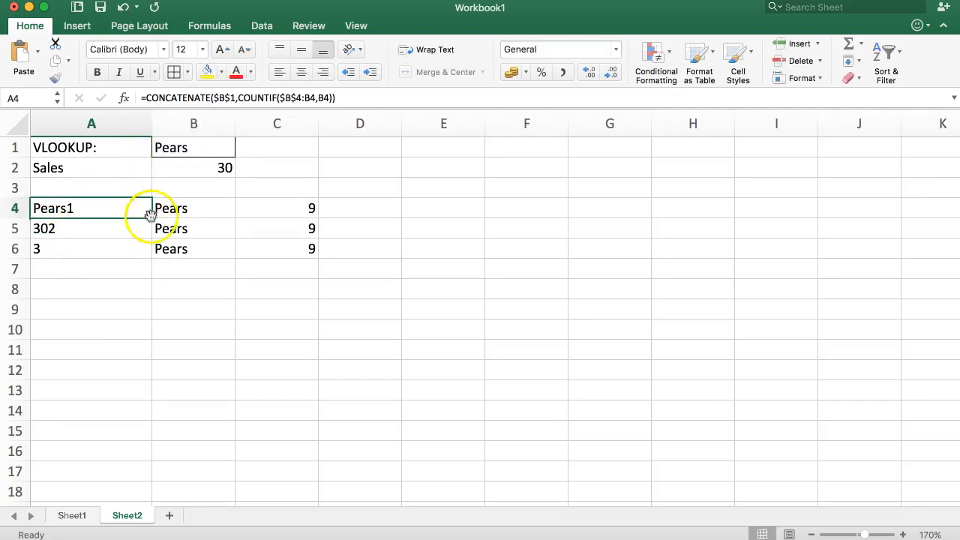
pyautogui.doubleClick(151, 217)
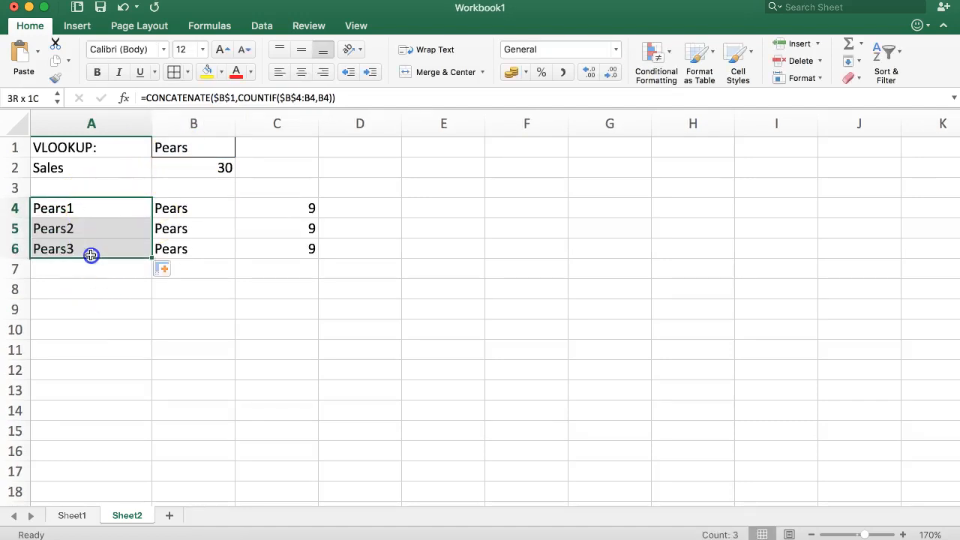
pyautogui.click(127, 291)
pyautogui.moveTo(113, 207); pyautogui.dragTo(109, 245)
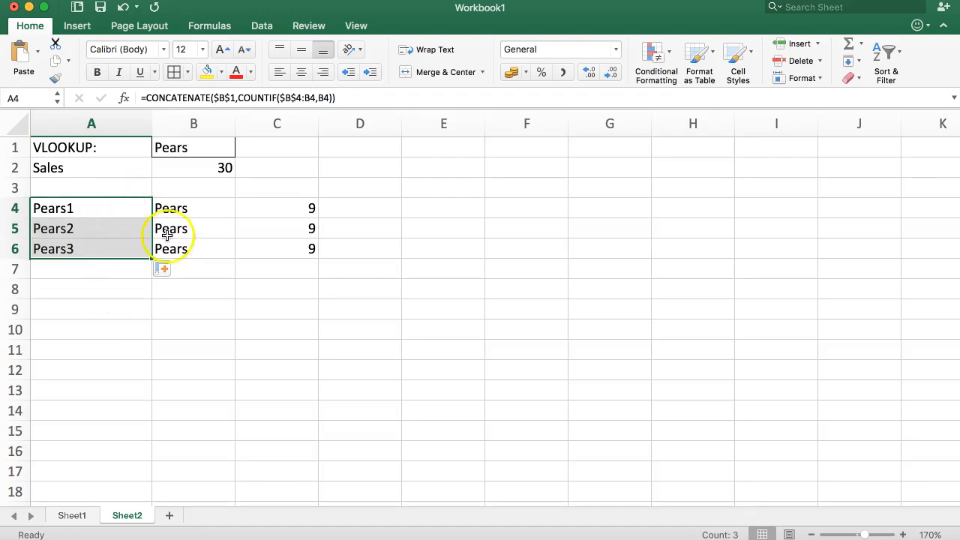
# Change C4's VLOOKUP lookup value from B4 to the A4 key.
pyautogui.click(214, 225)
pyautogui.click(289, 210)
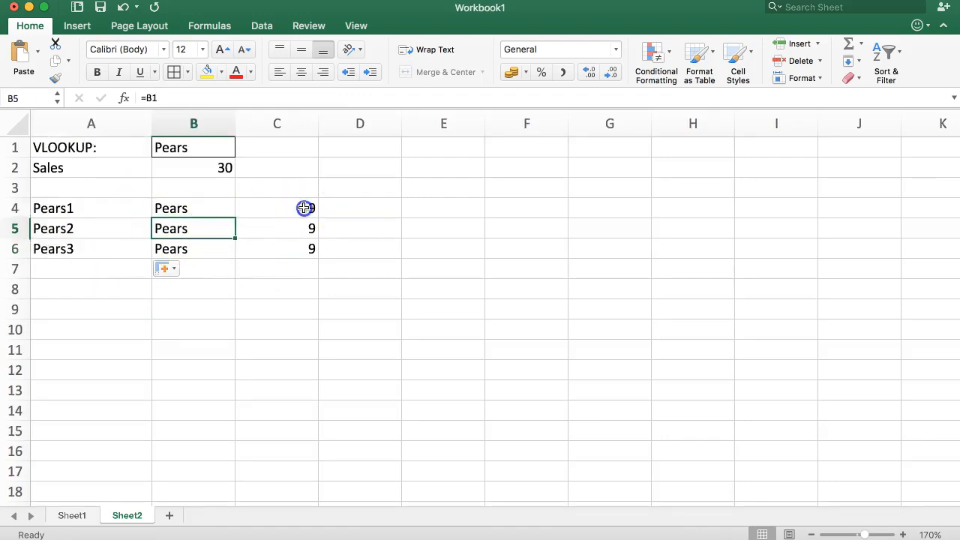
pyautogui.click(171, 99)
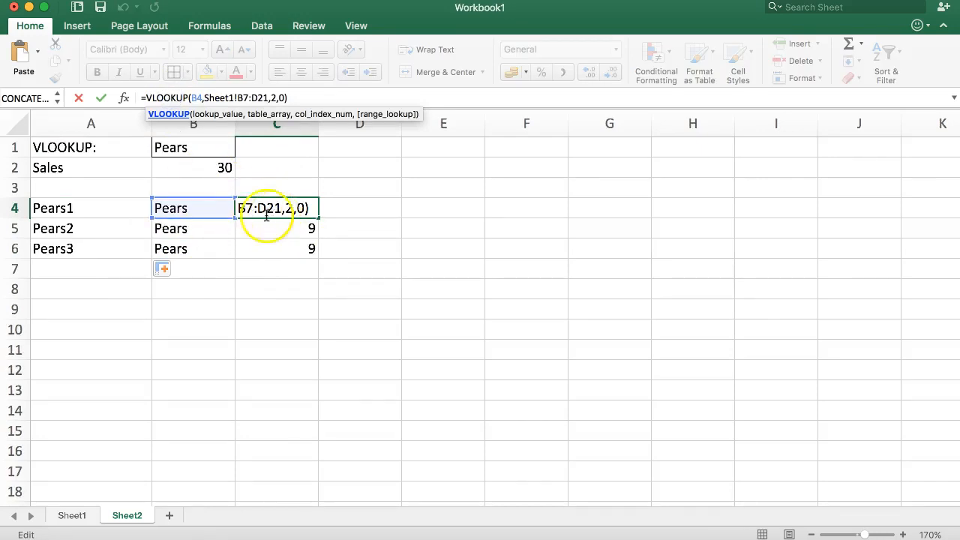
pyautogui.moveTo(219, 218); pyautogui.dragTo(115, 218)
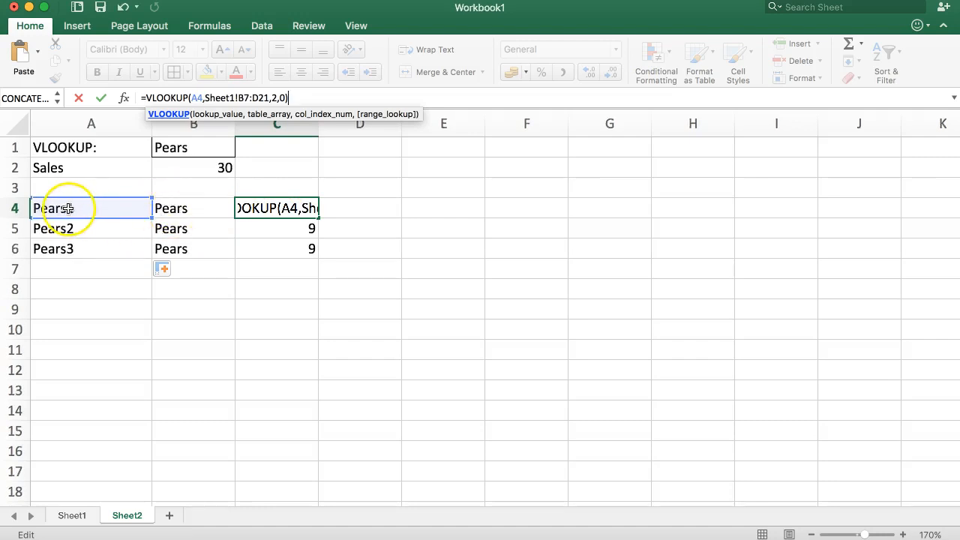
pyautogui.press('Return')
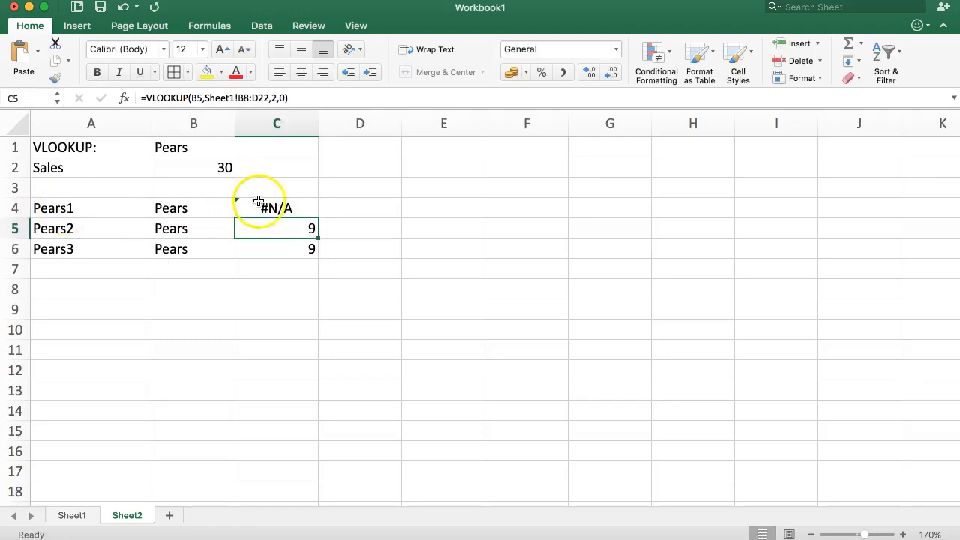
# Reopen C4's VLOOKUP formula to investigate its #N/A result.
pyautogui.click(272, 208)
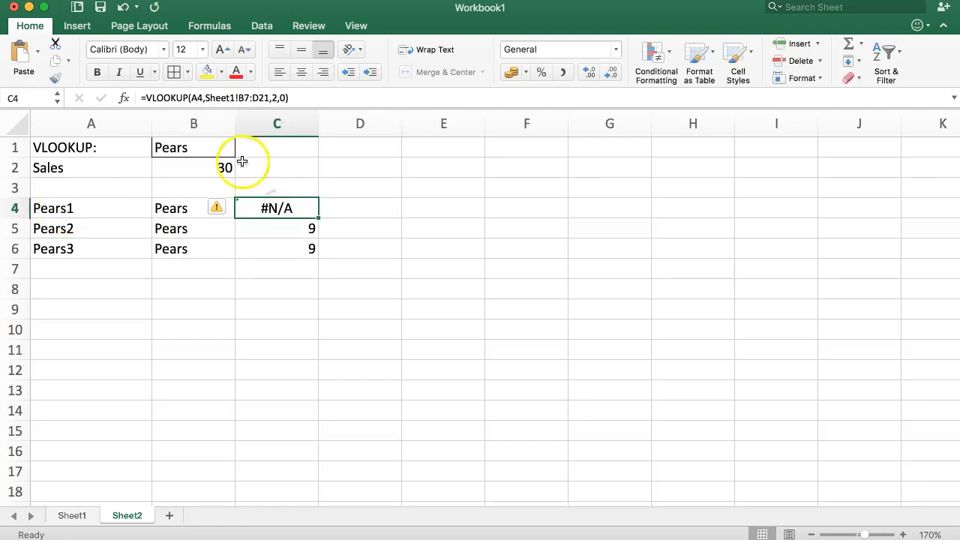
pyautogui.doubleClick(269, 208)
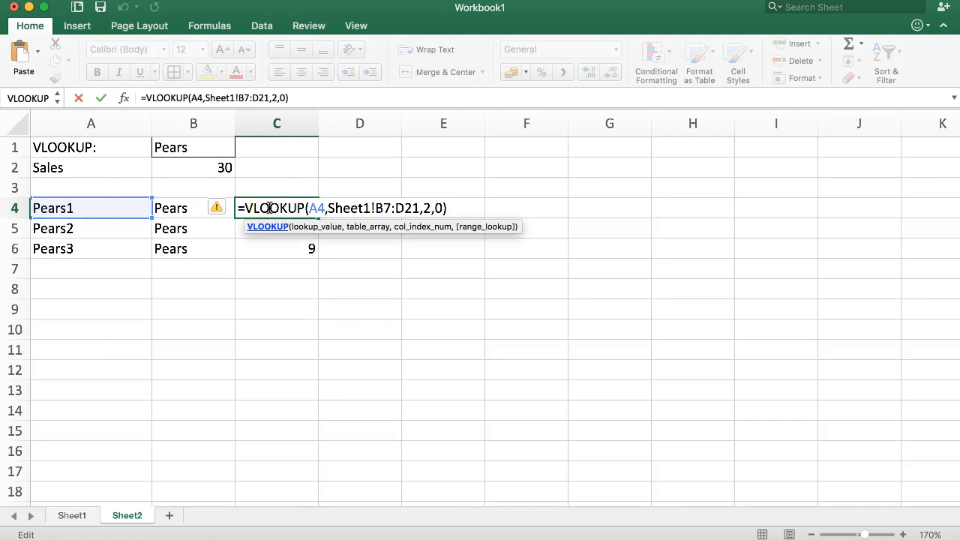
pyautogui.click(245, 97)
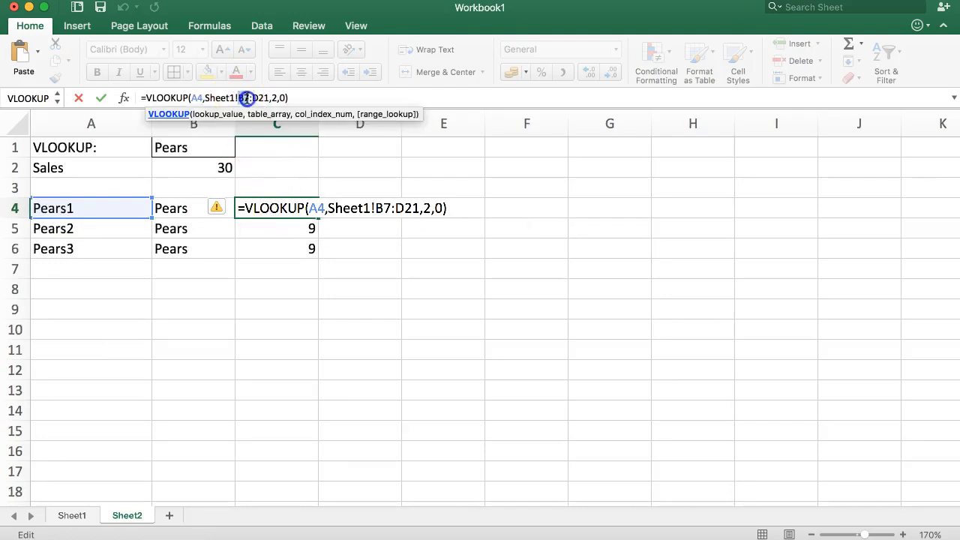
pyautogui.press('Return')
pyautogui.click(276, 205)
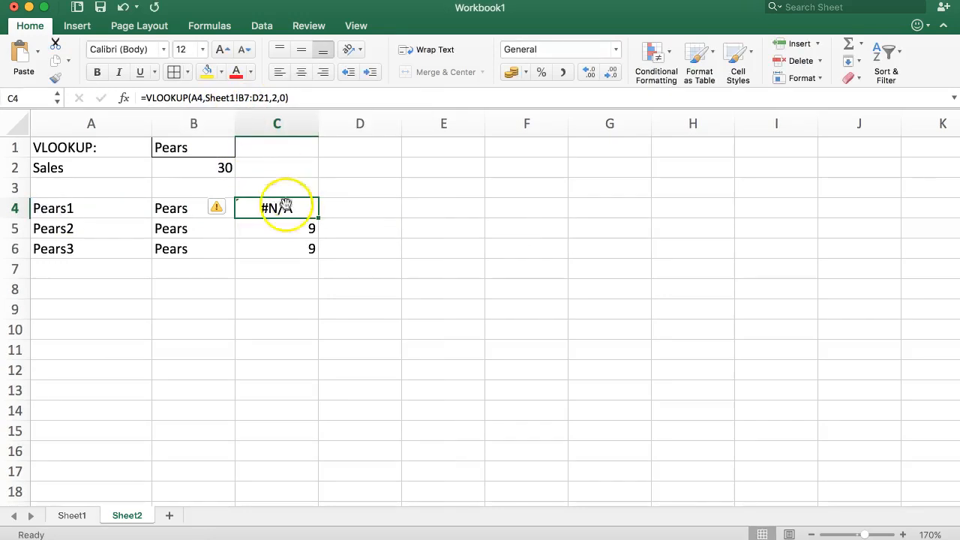
pyautogui.click(209, 102)
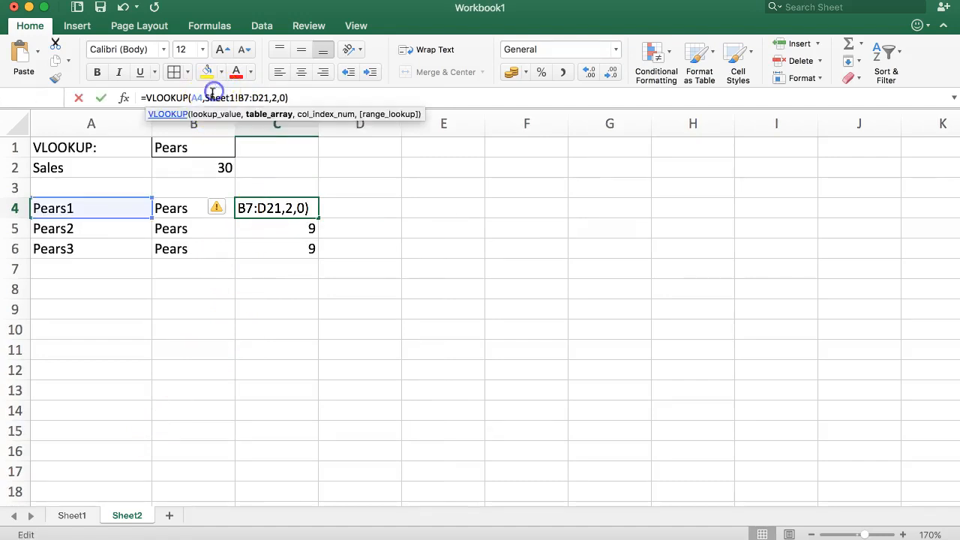
pyautogui.click(124, 97)
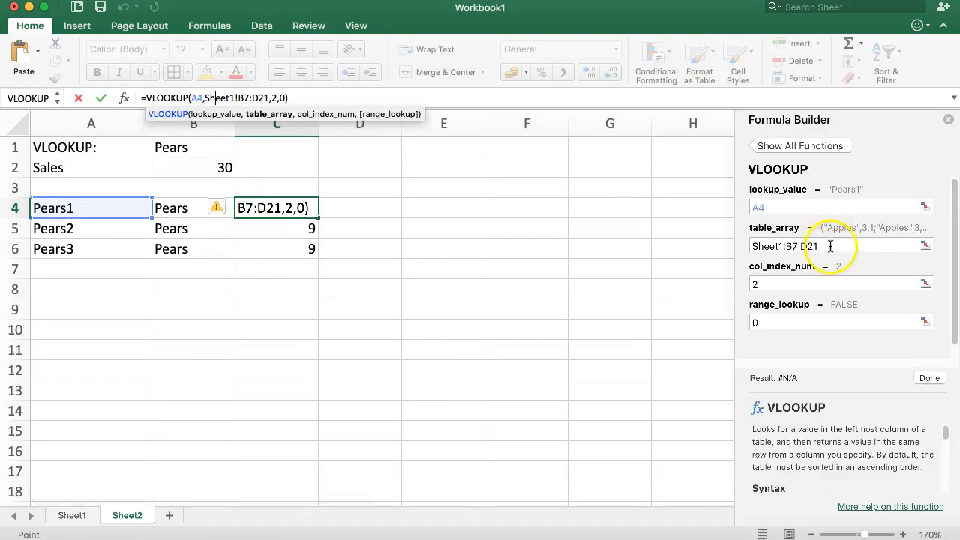
# In Formula Builder, set C4's table_array to Sheet1!A7:C21 and col_index_num to 3.
pyautogui.moveTo(829, 245); pyautogui.dragTo(739, 238)
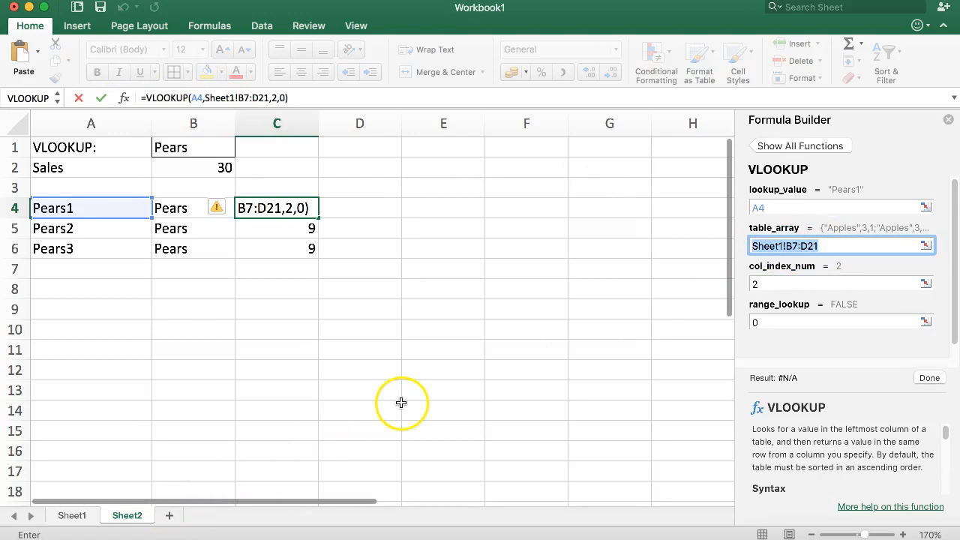
pyautogui.press('BackSpace')
pyautogui.click(72, 515)
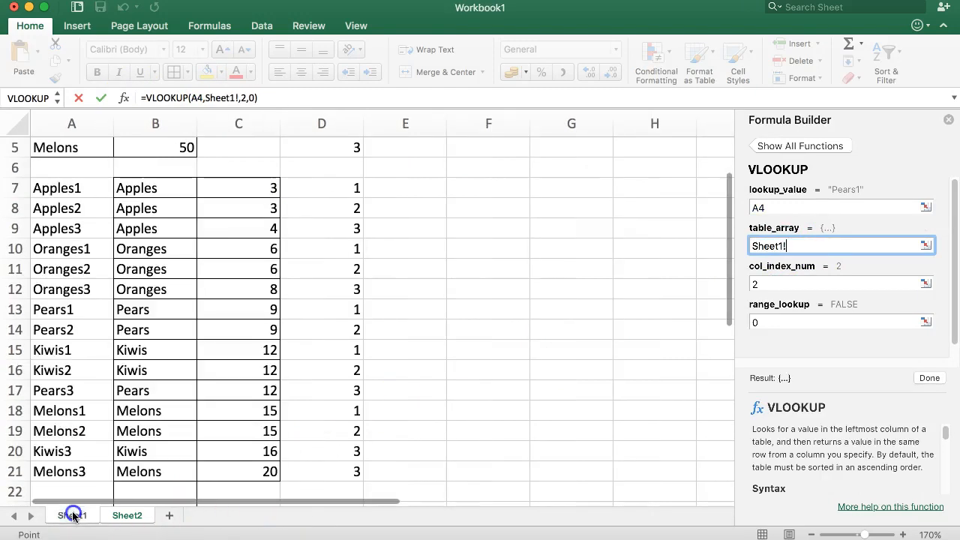
pyautogui.click(66, 191)
pyautogui.moveTo(66, 190); pyautogui.dragTo(227, 471)
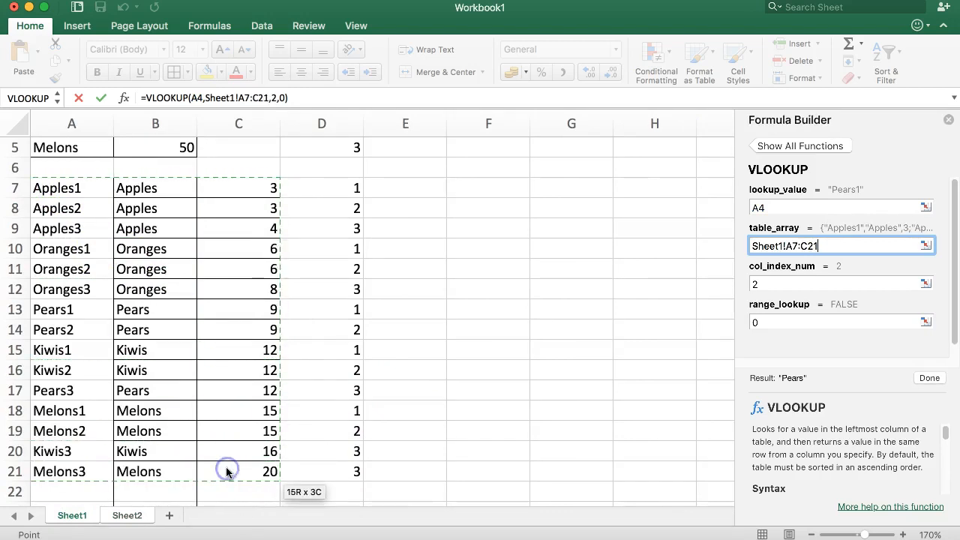
pyautogui.click(753, 282)
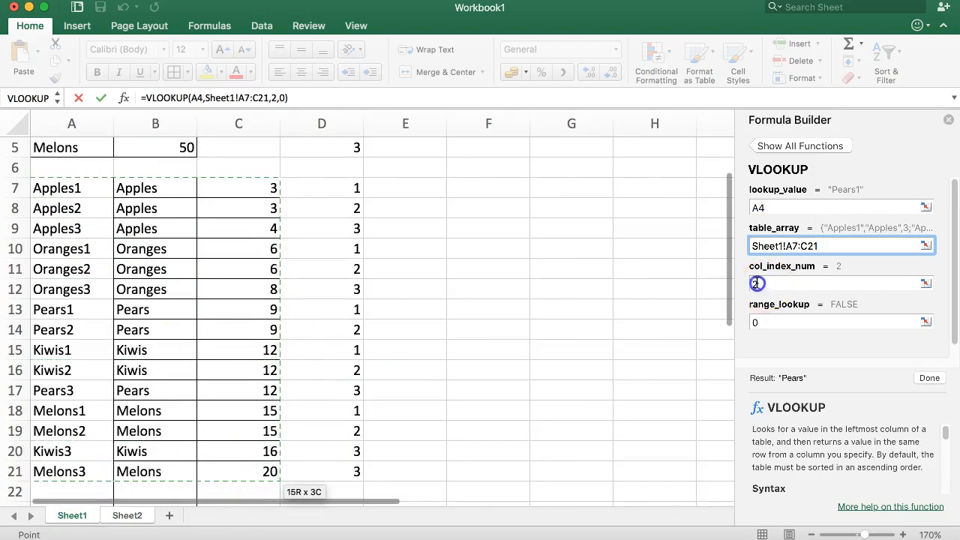
pyautogui.write('3')
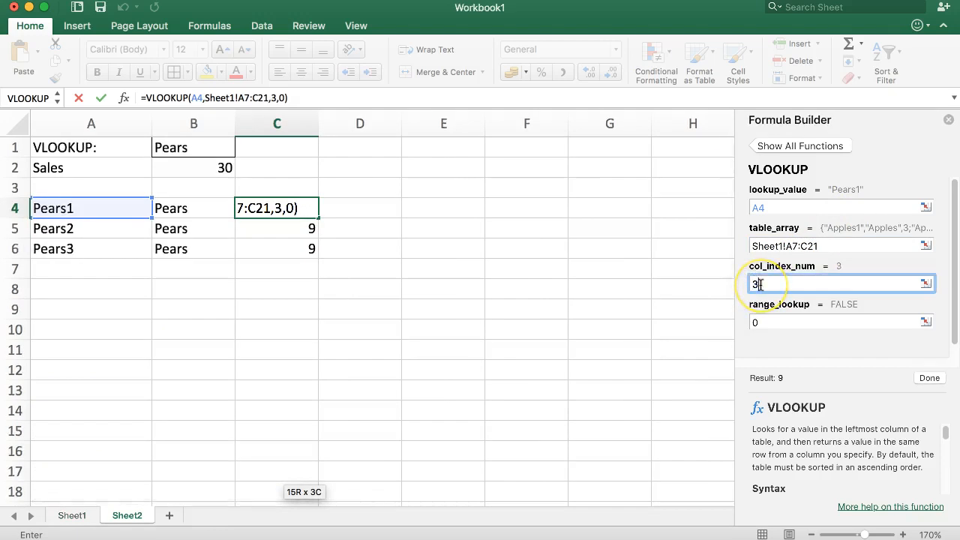
pyautogui.click(928, 377)
# Make C4's lookup range absolute as Sheet1!$A$7:$C$21, returning 9.
pyautogui.click(79, 208)
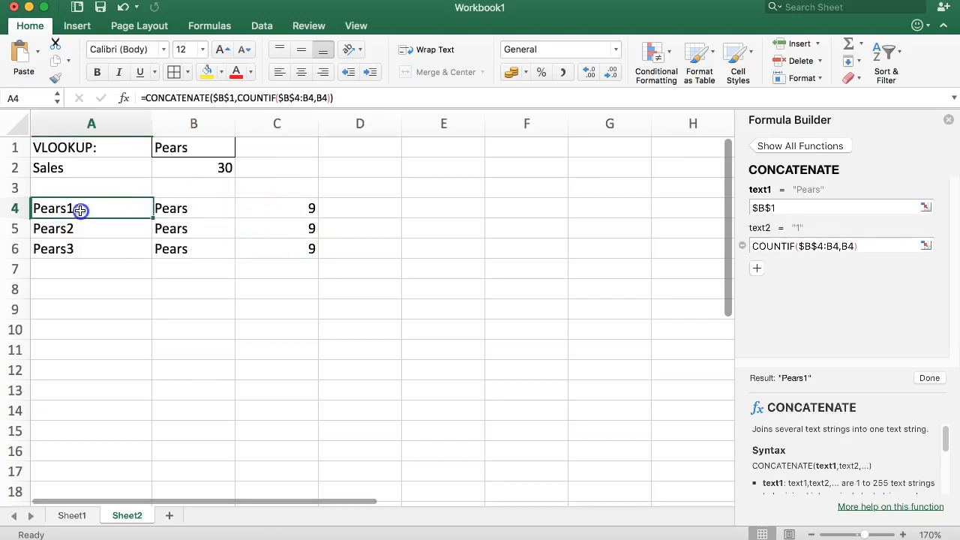
pyautogui.click(310, 210)
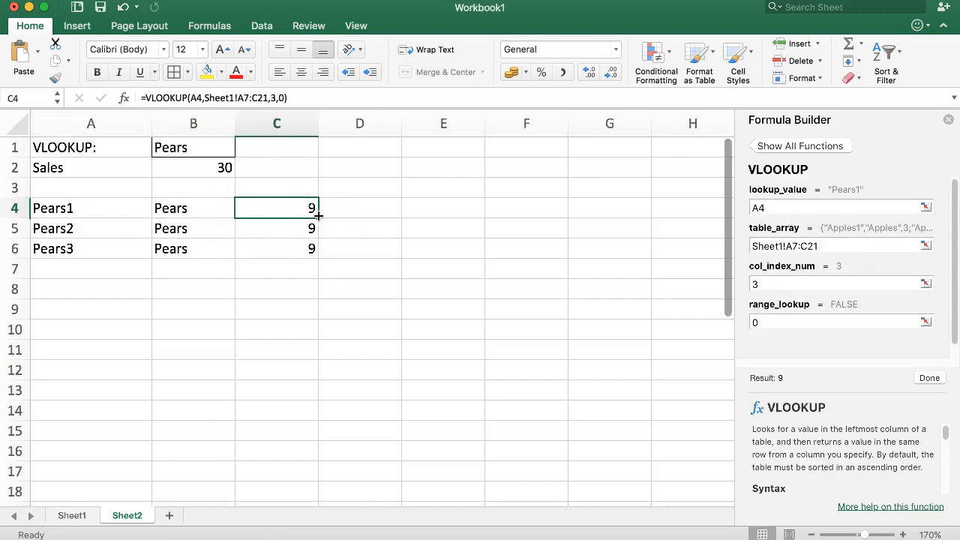
pyautogui.click(201, 98)
pyautogui.click(218, 97)
pyautogui.click(256, 97)
pyautogui.press('super+t')
pyautogui.click(265, 97)
pyautogui.press('super+t')
pyautogui.press('Return')
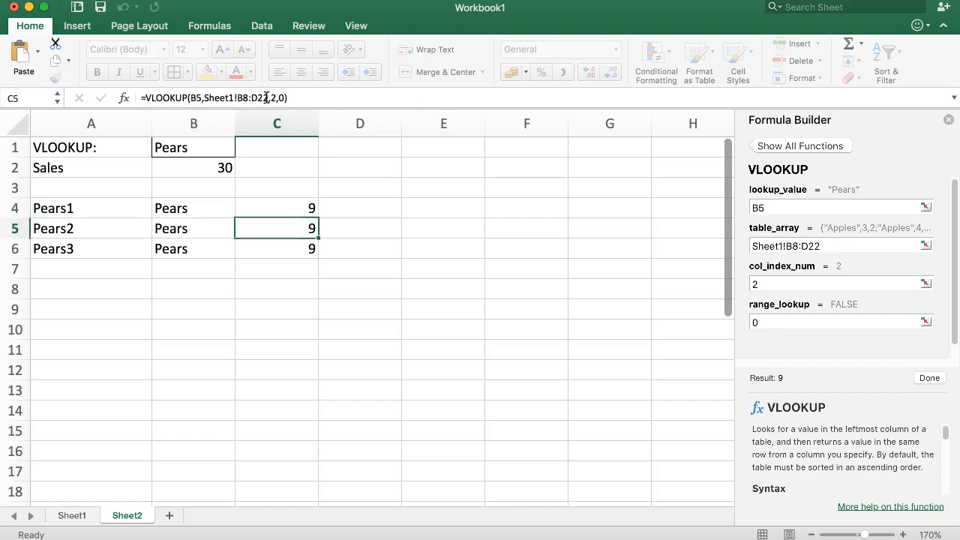
pyautogui.click(293, 213)
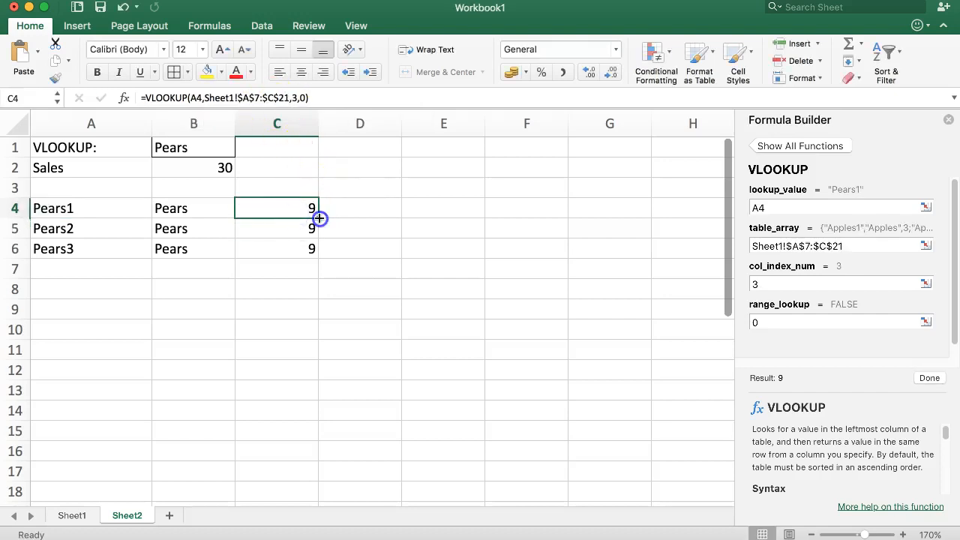
# Copy C4's lookup down and check the results in C5, C6 and the key formulas.
pyautogui.doubleClick(319, 219)
pyautogui.click(294, 243)
pyautogui.click(288, 223)
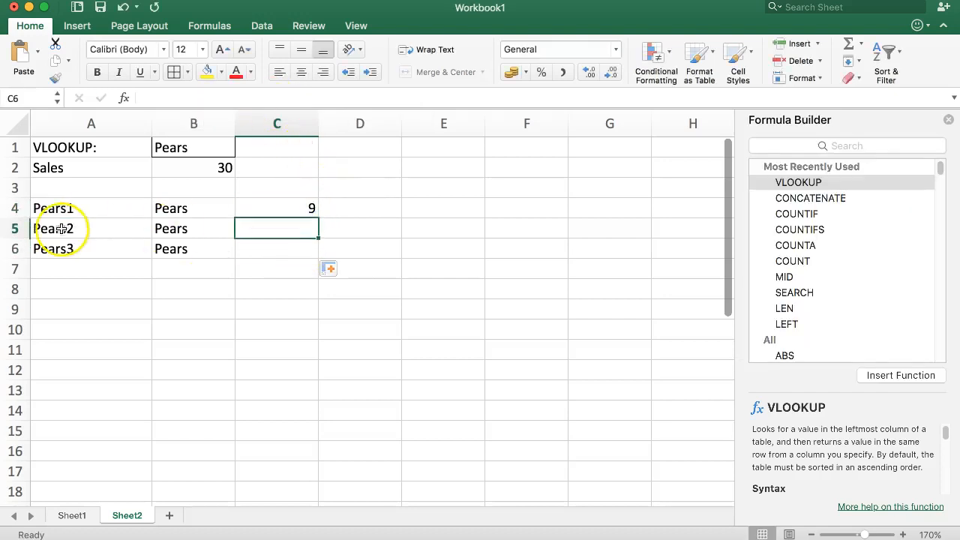
pyautogui.click(62, 228)
pyautogui.click(190, 209)
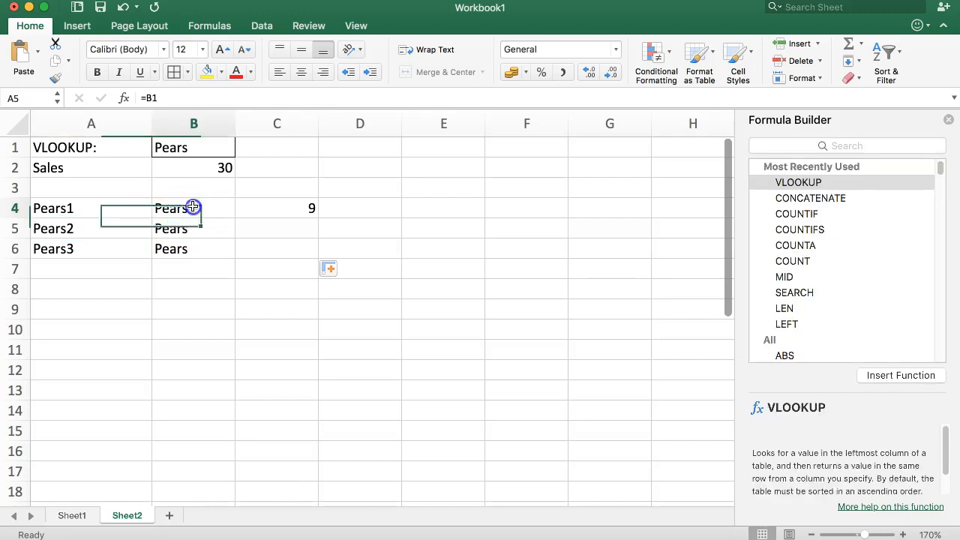
pyautogui.click(281, 209)
pyautogui.doubleClick(291, 208)
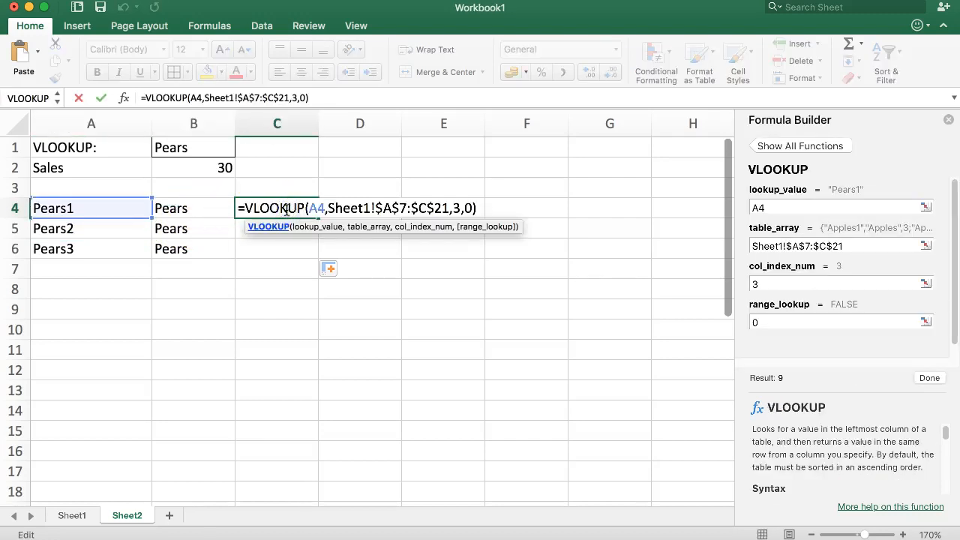
pyautogui.press('Escape')
pyautogui.moveTo(317, 217); pyautogui.dragTo(285, 206)
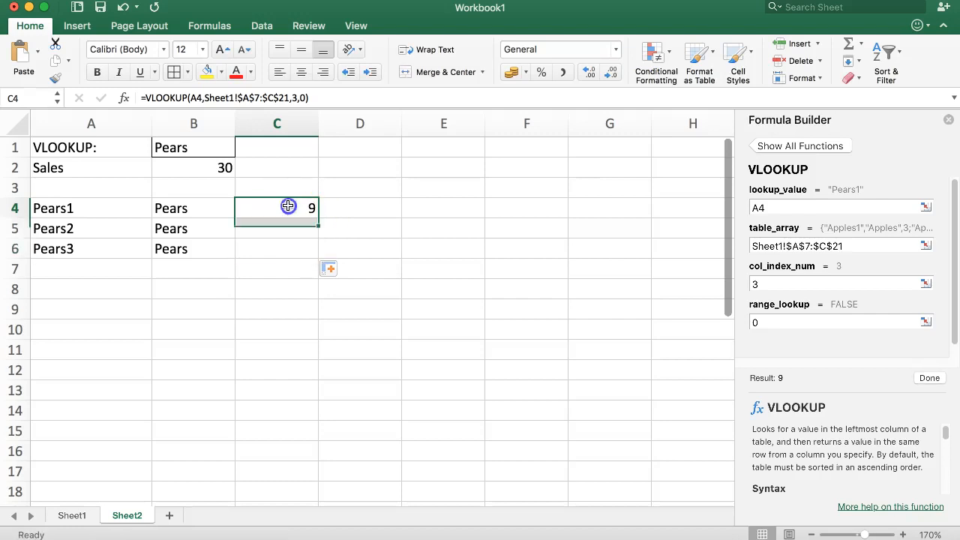
# Close the Formula Builder and fill C4's VLOOKUP down through C6.
pyautogui.click(949, 121)
pyautogui.click(294, 204)
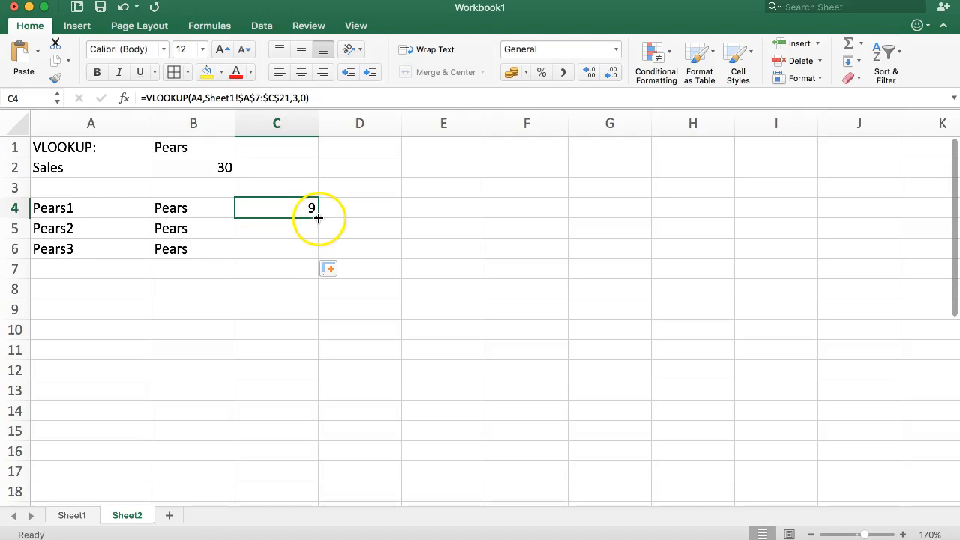
pyautogui.doubleClick(319, 217)
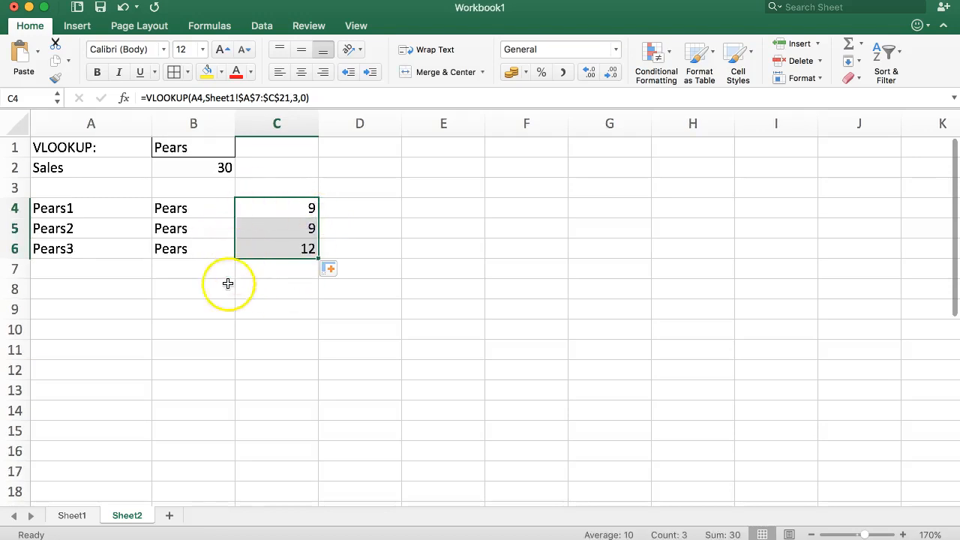
pyautogui.click(78, 516)
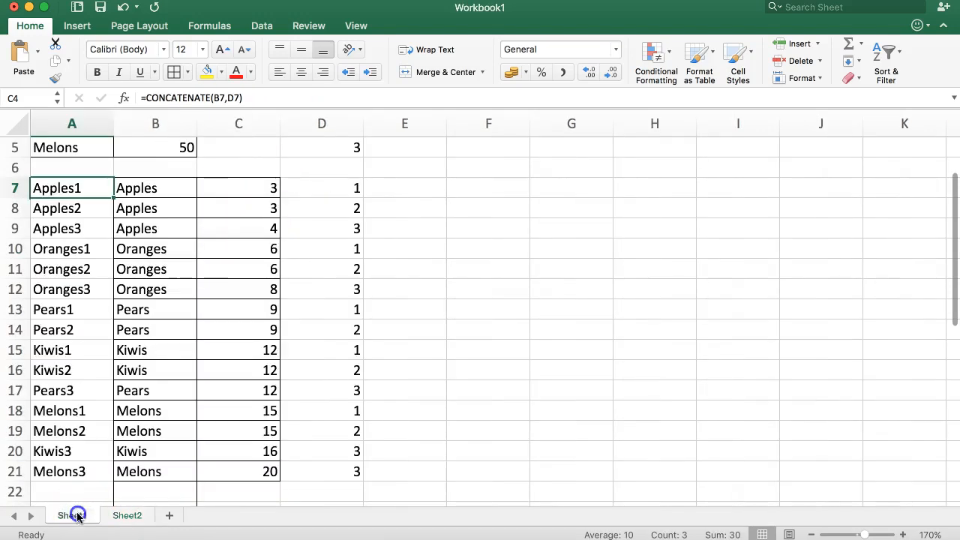
pyautogui.click(188, 474)
pyautogui.moveTo(64, 250); pyautogui.dragTo(352, 289)
pyautogui.moveTo(67, 310); pyautogui.dragTo(95, 327)
pyautogui.click(172, 327)
pyautogui.moveTo(53, 390); pyautogui.dragTo(309, 391)
pyautogui.click(308, 391)
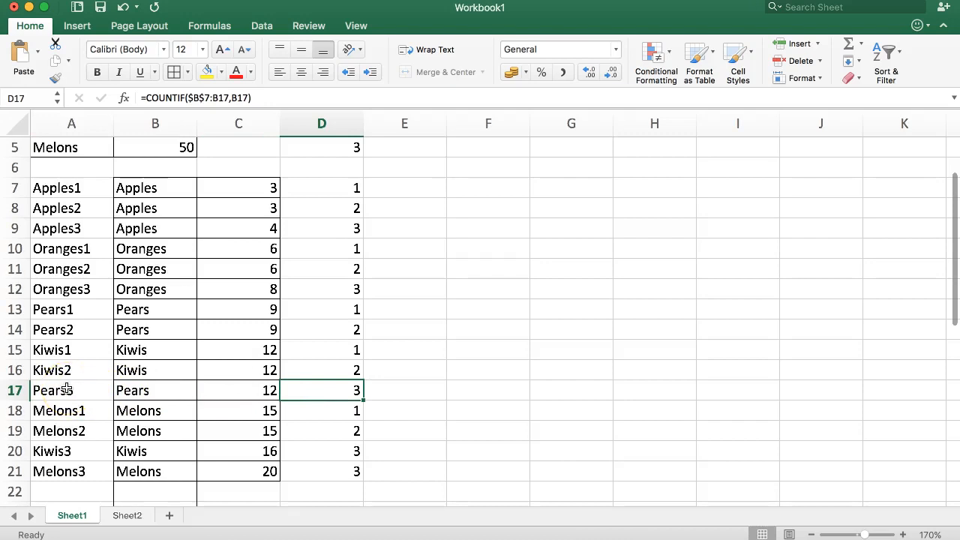
pyautogui.click(96, 308)
pyautogui.click(244, 344)
pyautogui.scroll(-1, 227, 357)
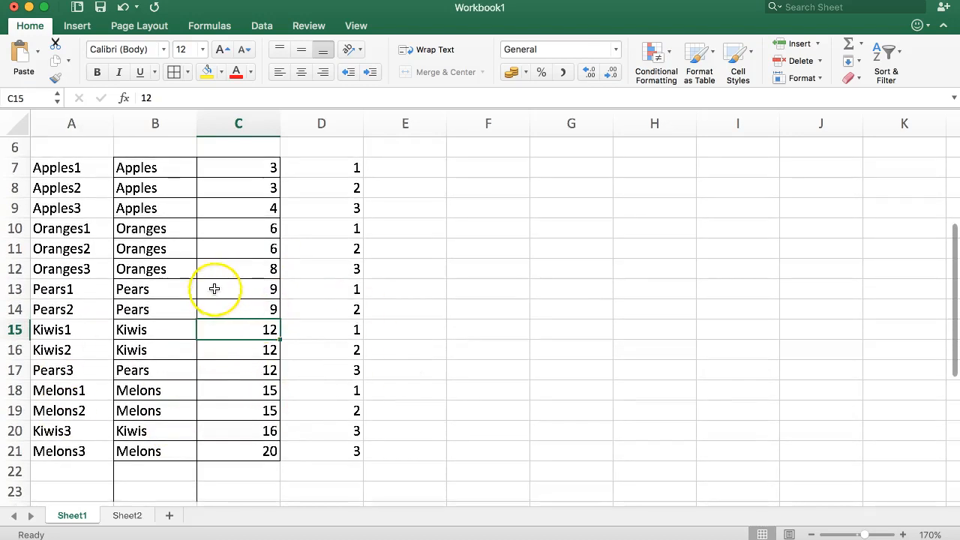
pyautogui.scroll(4, 103, 285)
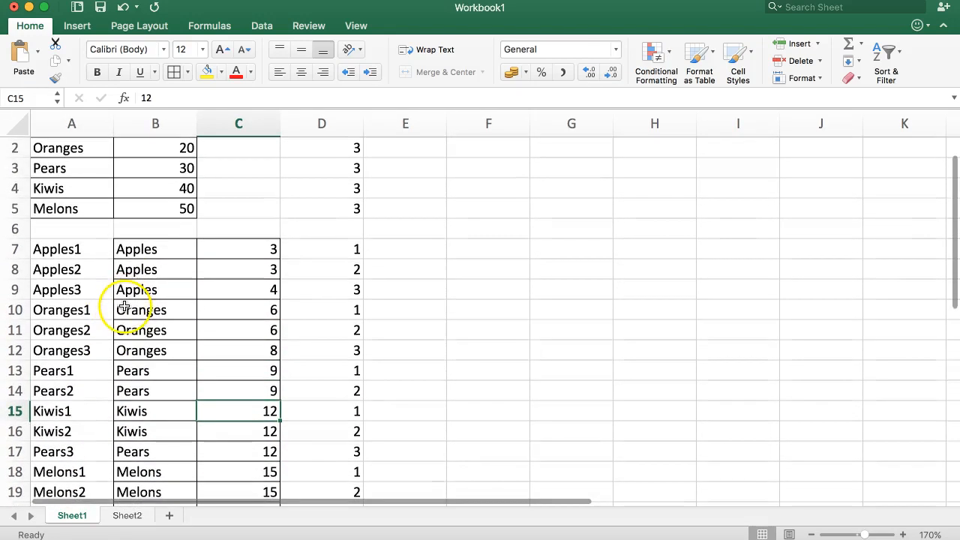
pyautogui.click(125, 516)
# Pick Kiwis, Apples, Oranges, then Pears from B1's fruit dropdown.
pyautogui.click(144, 249)
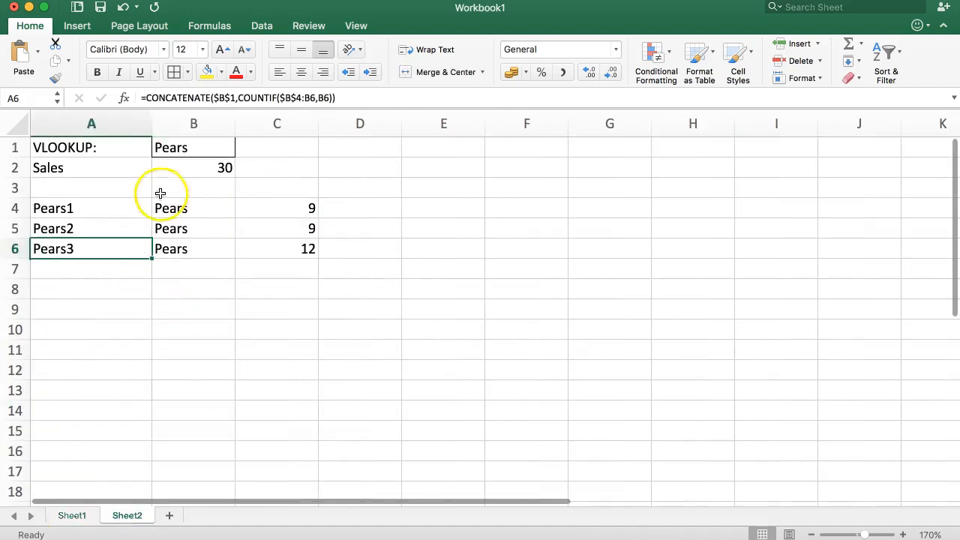
pyautogui.click(185, 149)
pyautogui.click(239, 148)
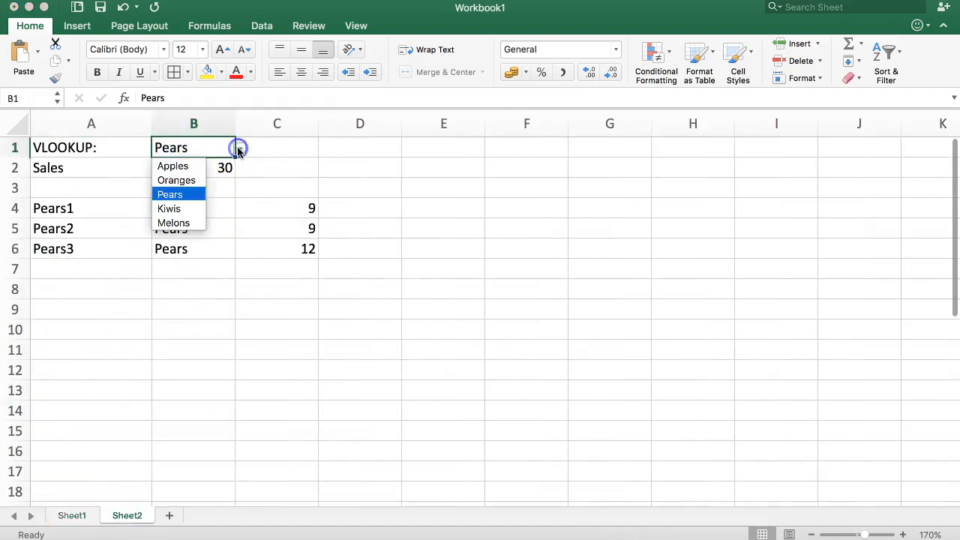
pyautogui.click(185, 210)
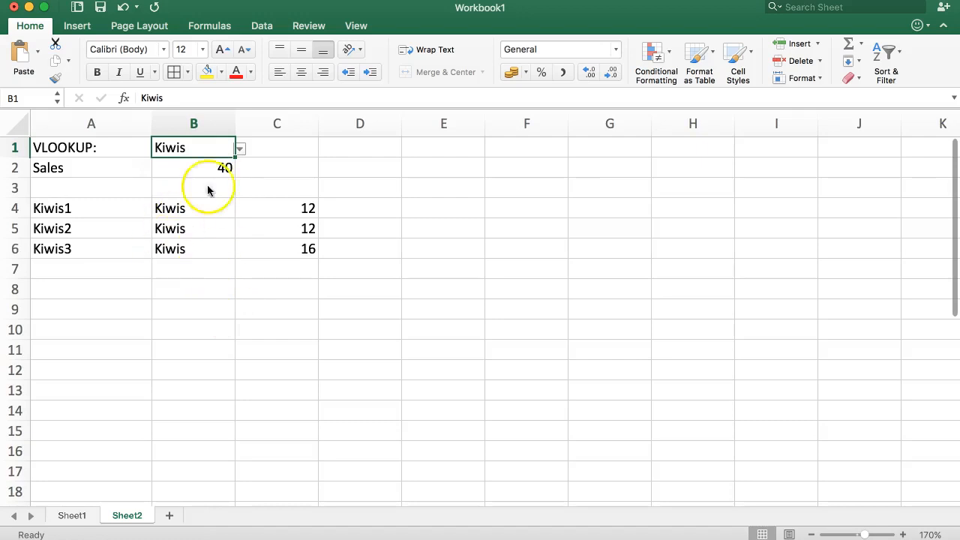
pyautogui.click(240, 149)
pyautogui.click(184, 164)
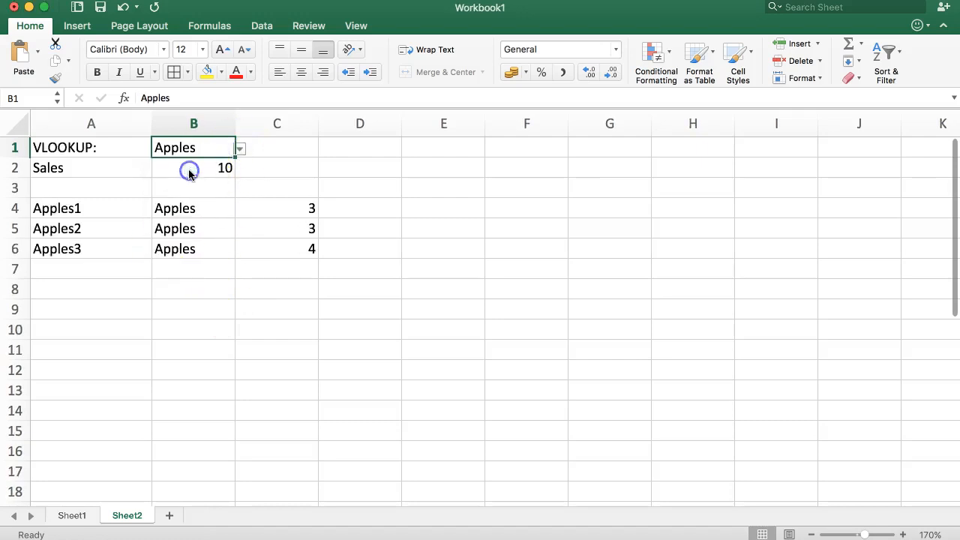
pyautogui.click(238, 149)
pyautogui.click(191, 180)
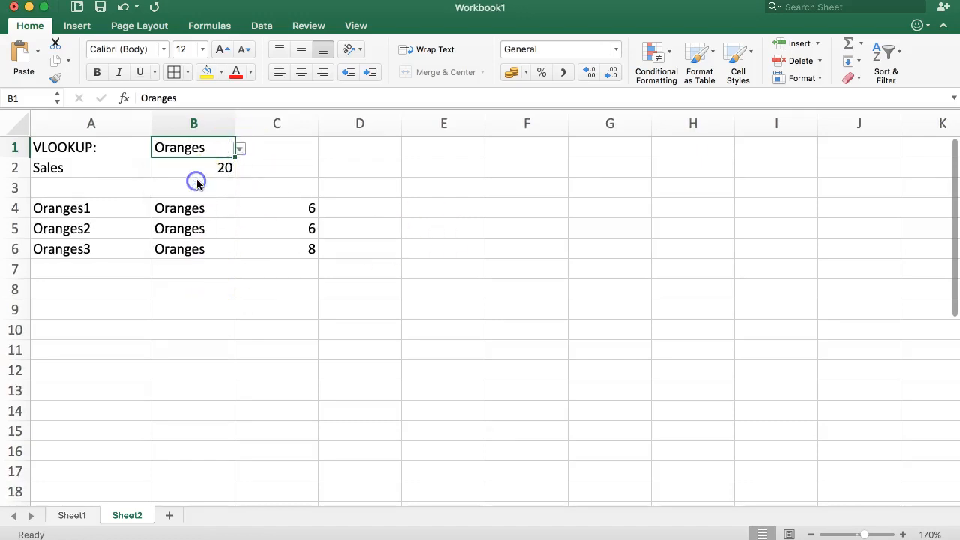
pyautogui.click(240, 148)
pyautogui.click(191, 196)
# Pick Kiwis then Melons in B1 and select the A1:C2 header block.
pyautogui.click(240, 149)
pyautogui.click(184, 208)
pyautogui.click(240, 148)
pyautogui.click(184, 223)
pyautogui.click(248, 150)
pyautogui.moveTo(37, 149); pyautogui.dragTo(287, 168)
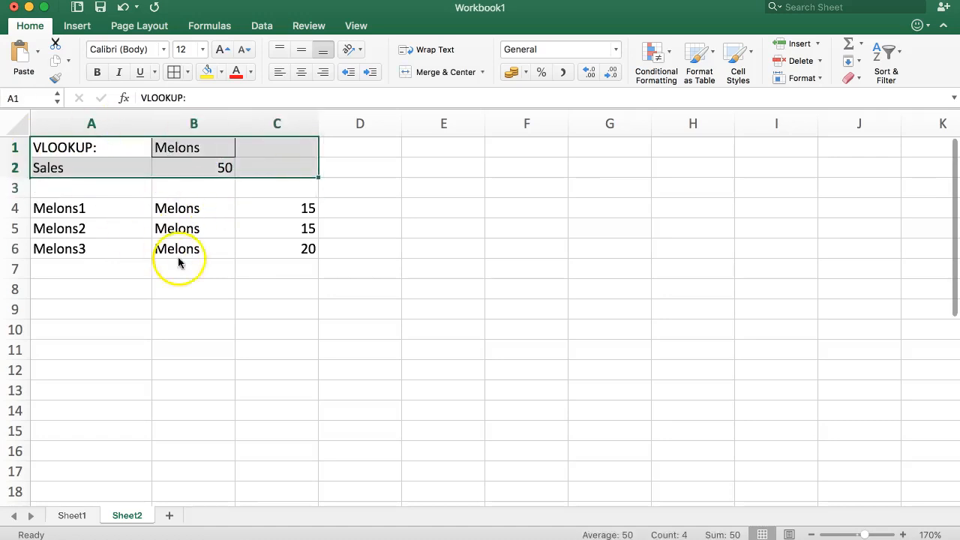